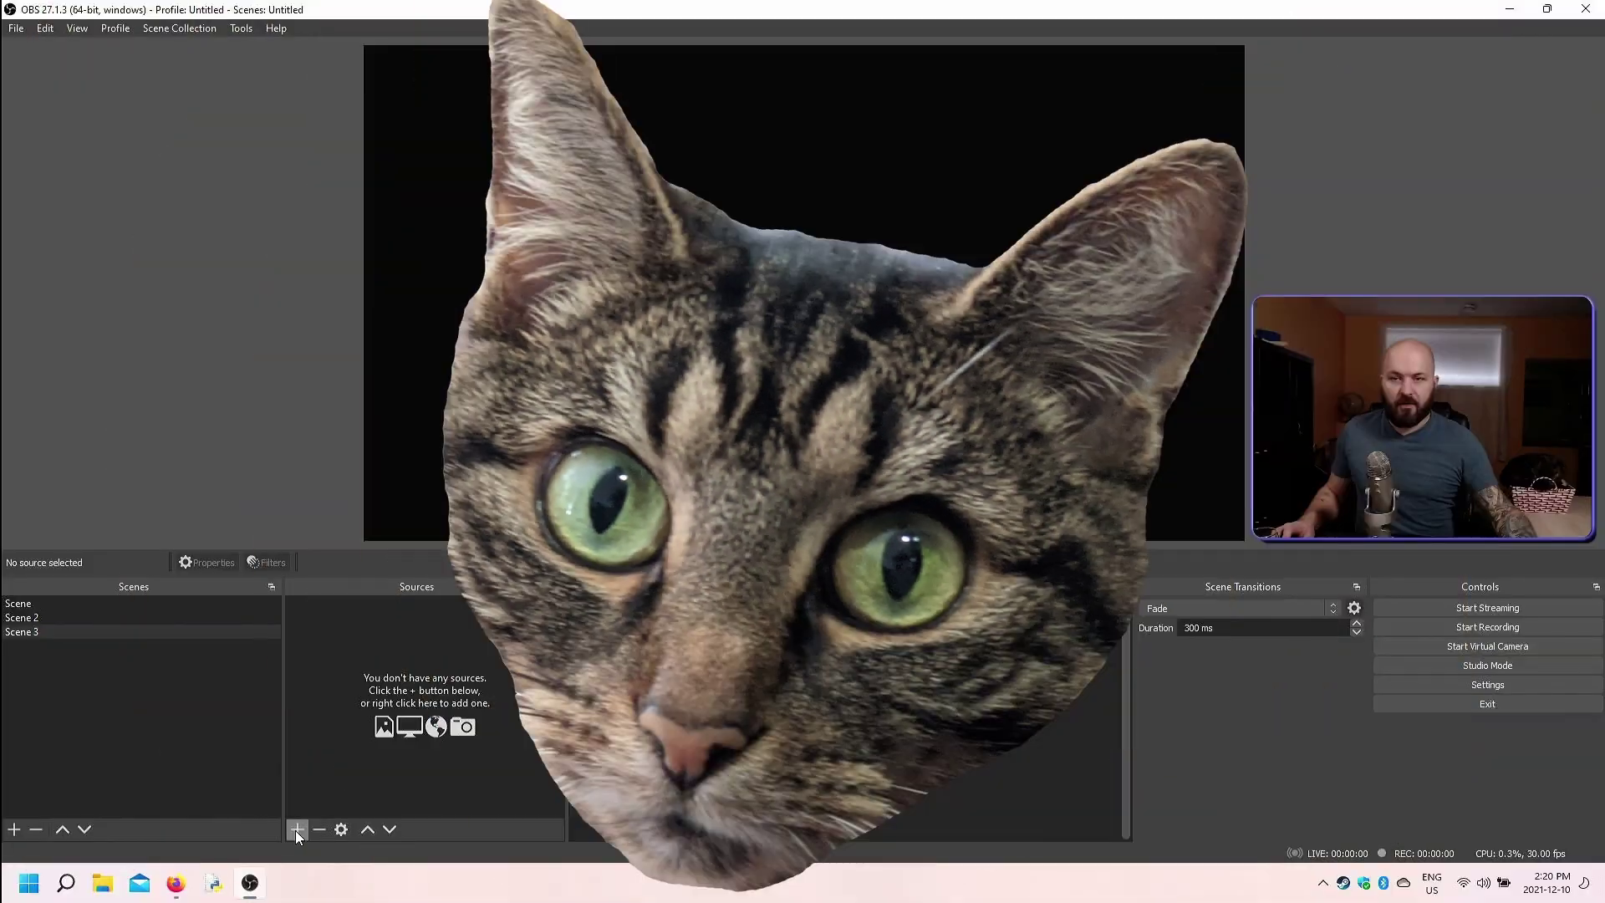
Step: Add an Image source to Scene 3, keeping the default name 'Image', and open its properties
left_click(294, 830)
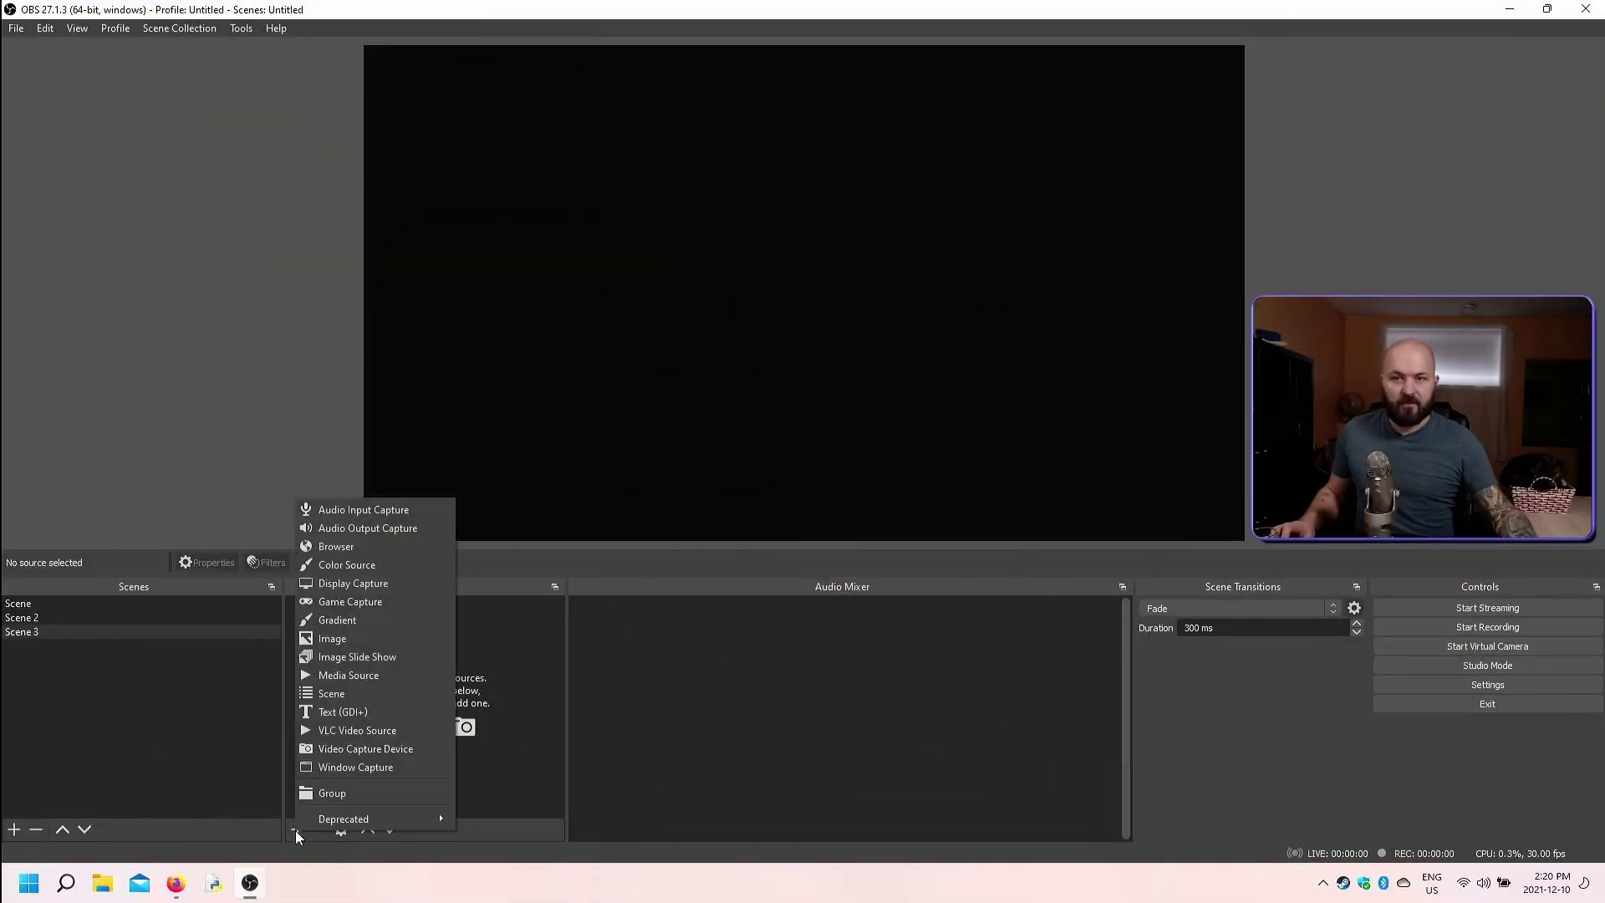
left_click(343, 639)
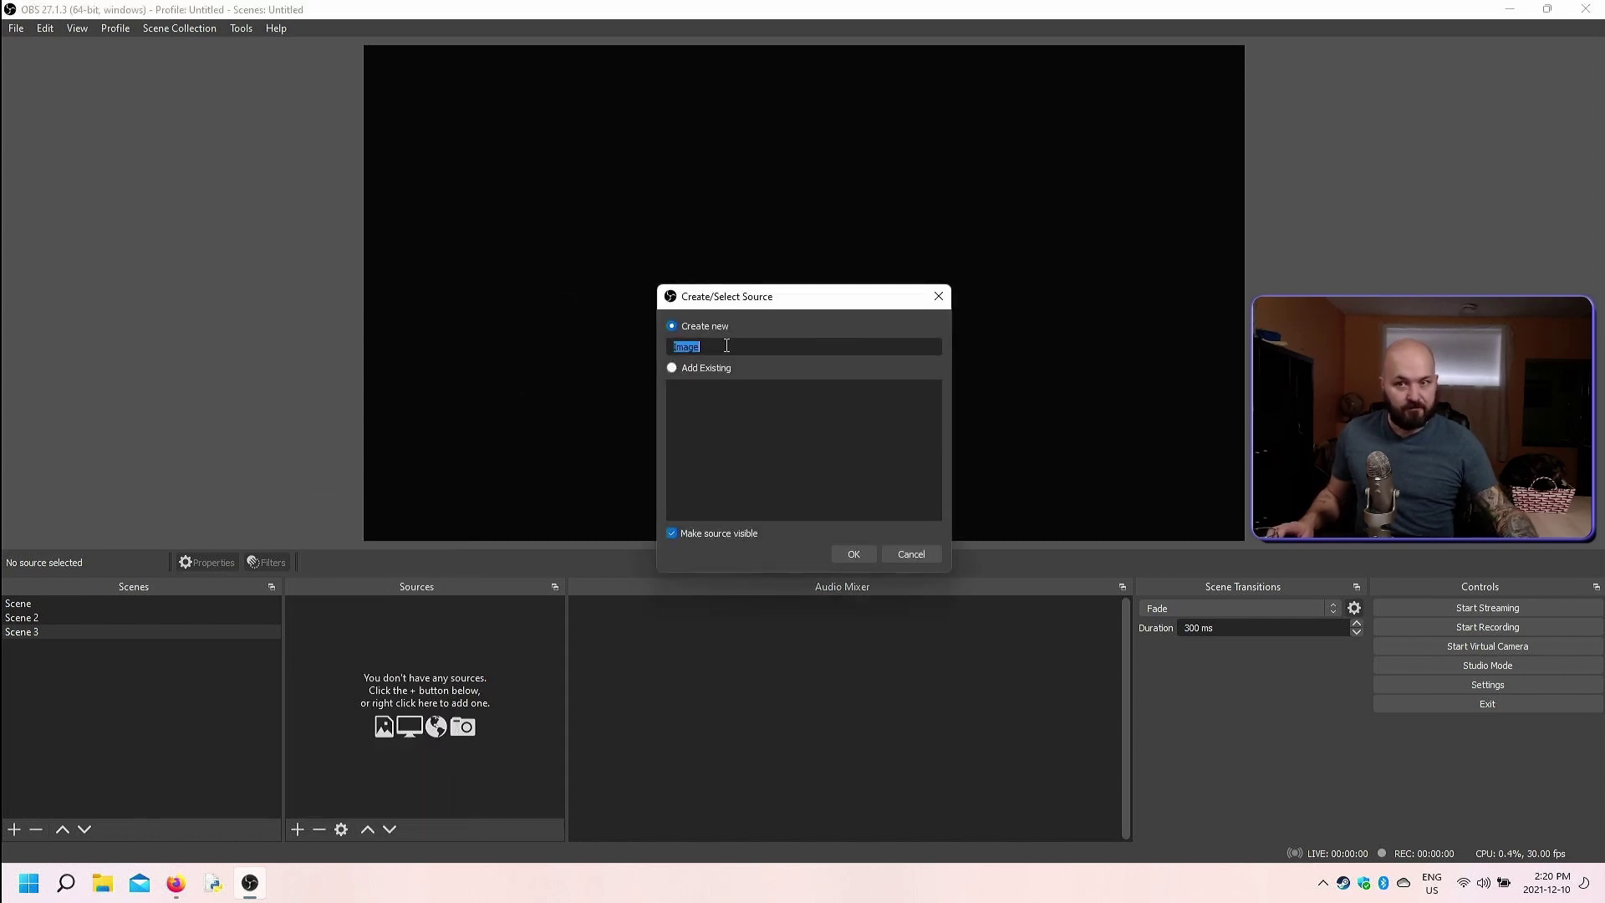
left_click(849, 555)
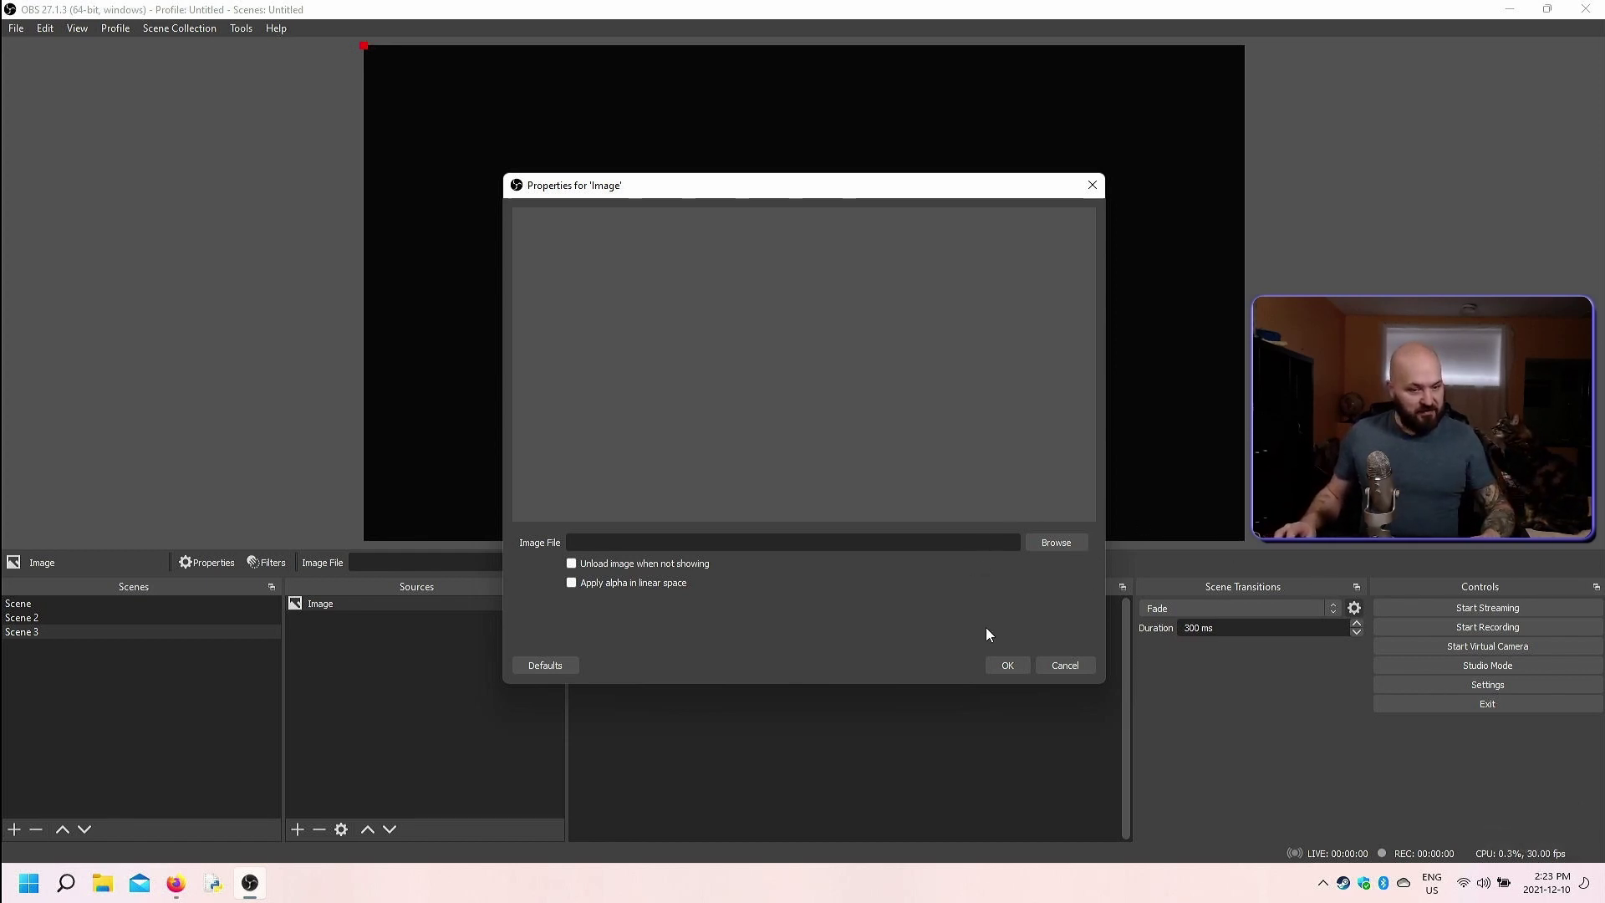
Step: Load the Twitter icon PNG as the Image source's picture and accept the settings
left_click(1066, 540)
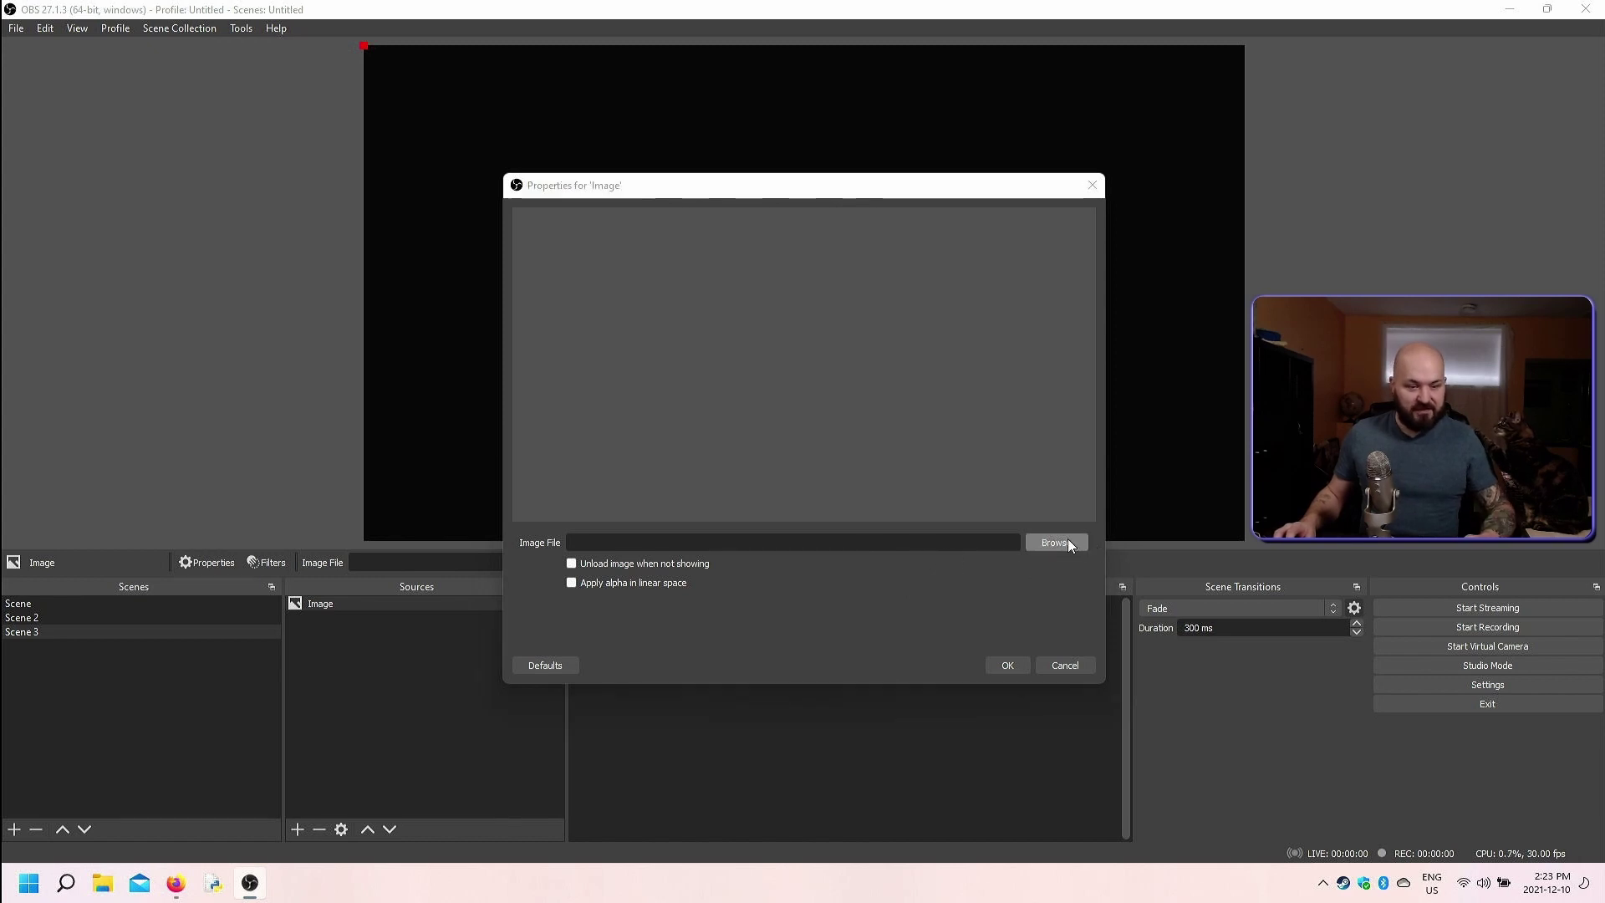
double_click(1045, 337)
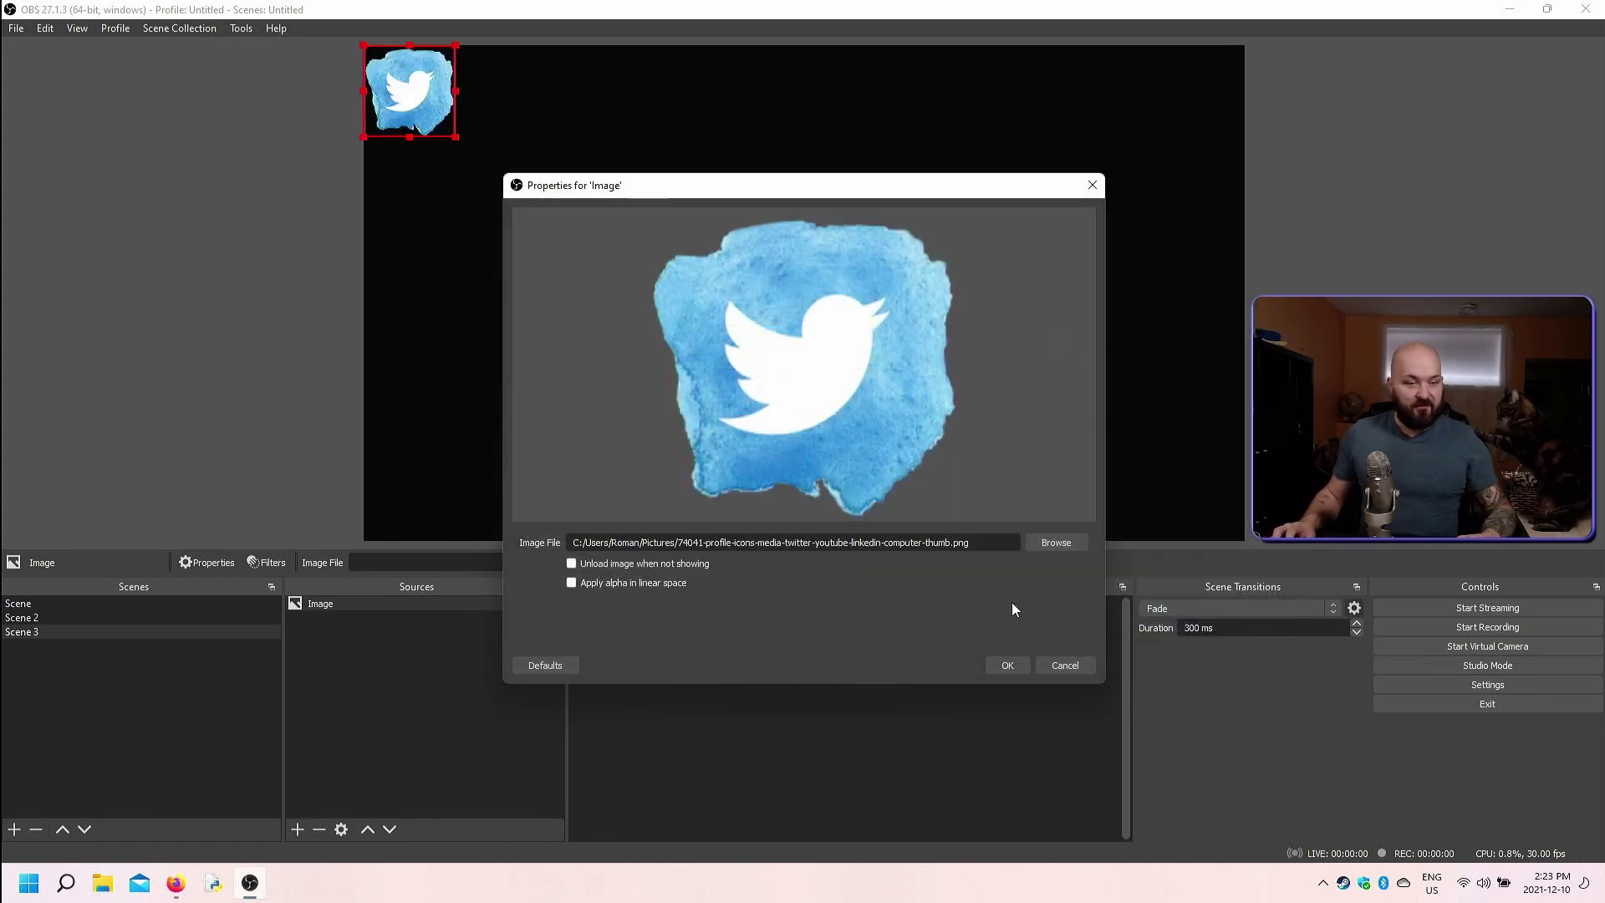
left_click(1013, 665)
Step: Enlarge the Twitter picture on the canvas, then stretch it to fill the whole screen
left_click_drag(452, 134, 741, 423)
left_click_drag(675, 218, 892, 249)
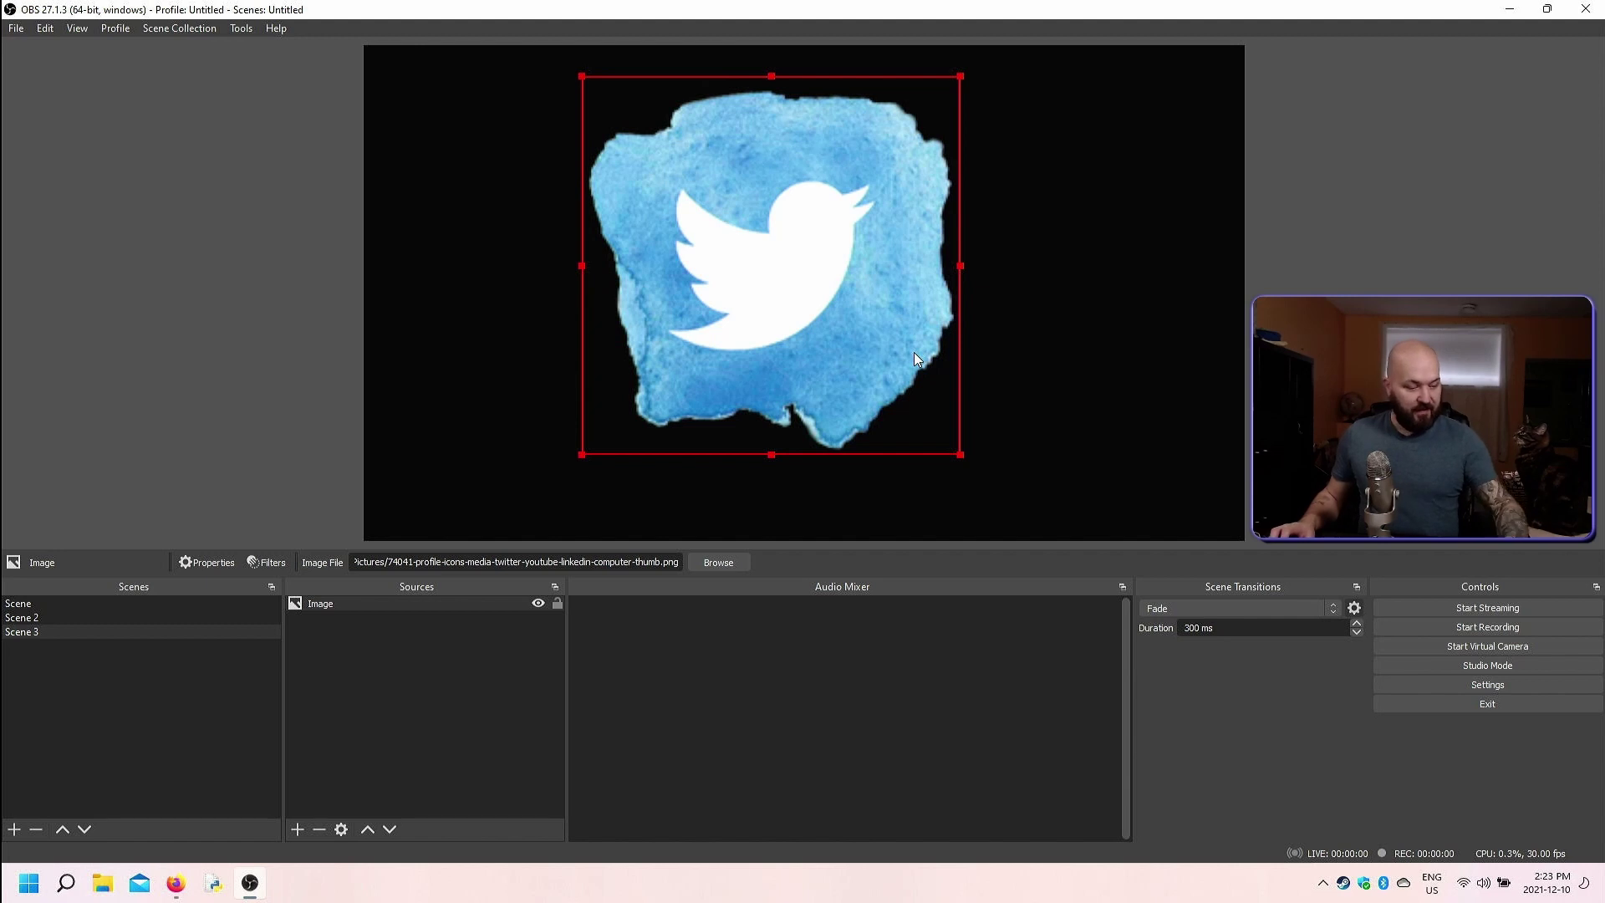
key("ctrl+s")
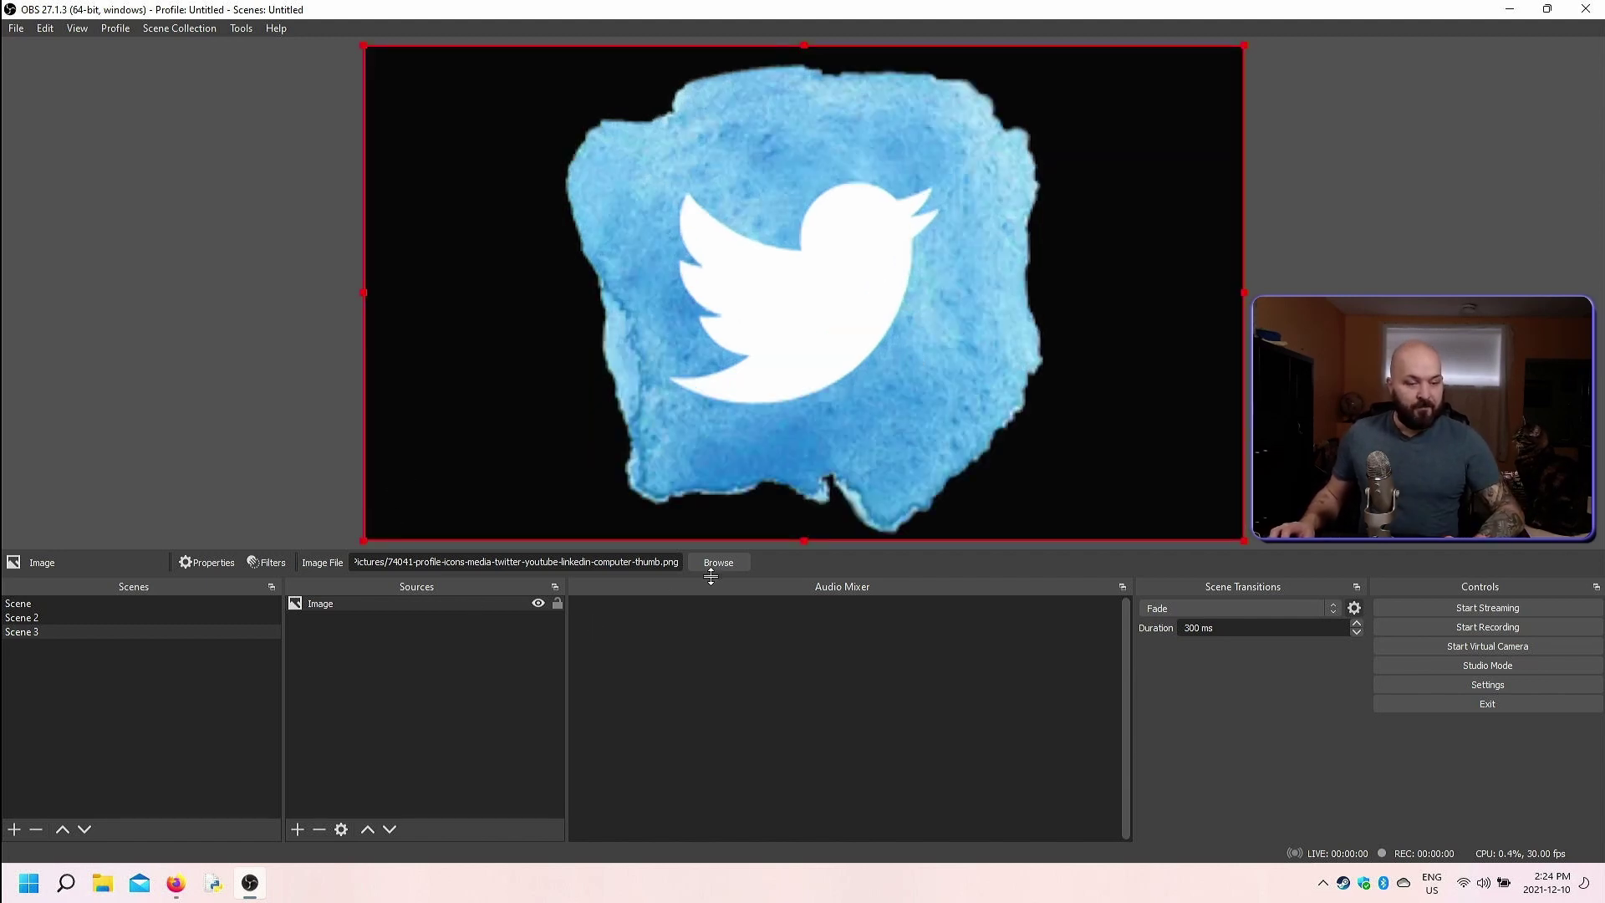
Step: Toggle 'Apply alpha in linear space' repeatedly to compare the Twitter image, ending with it on
left_click(214, 562)
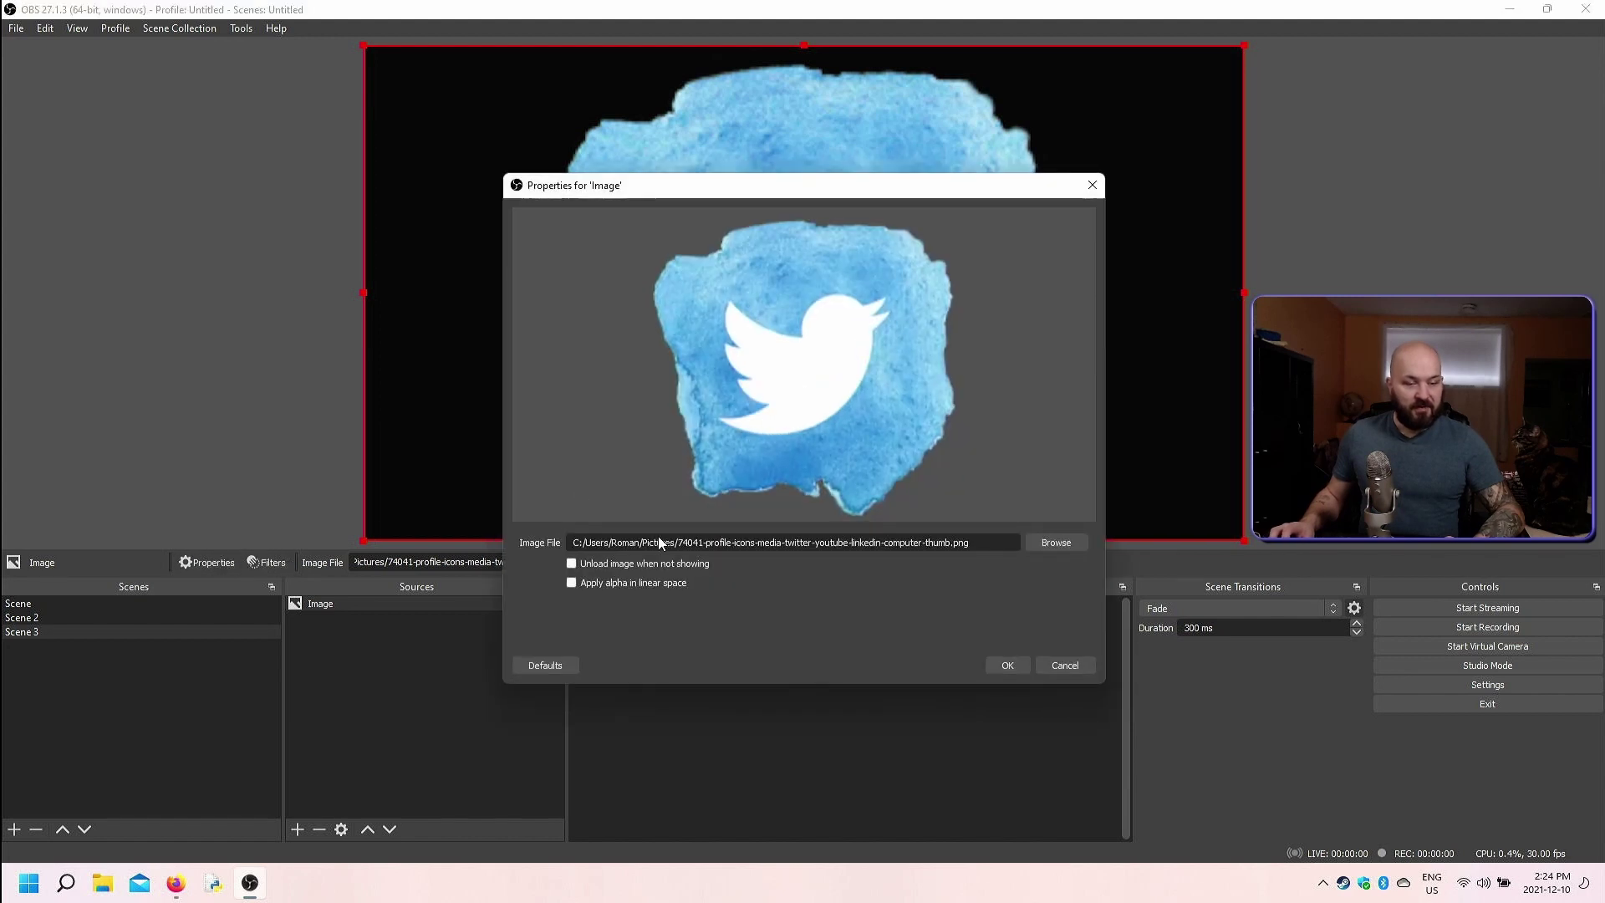
left_click_drag(585, 185, 1078, 316)
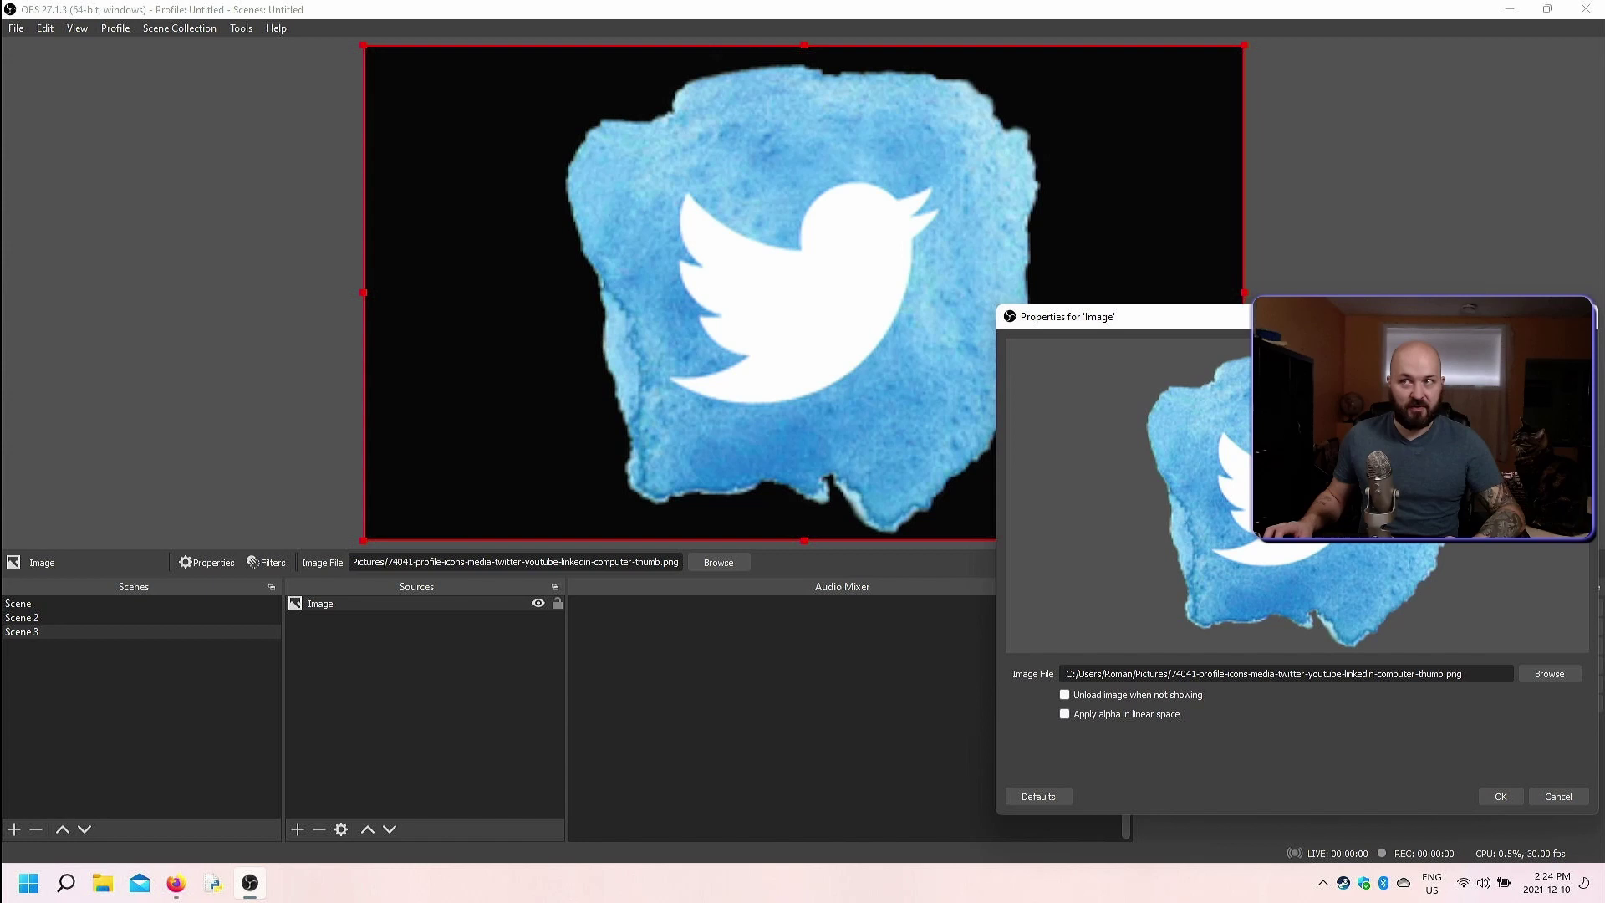
left_click(1064, 714)
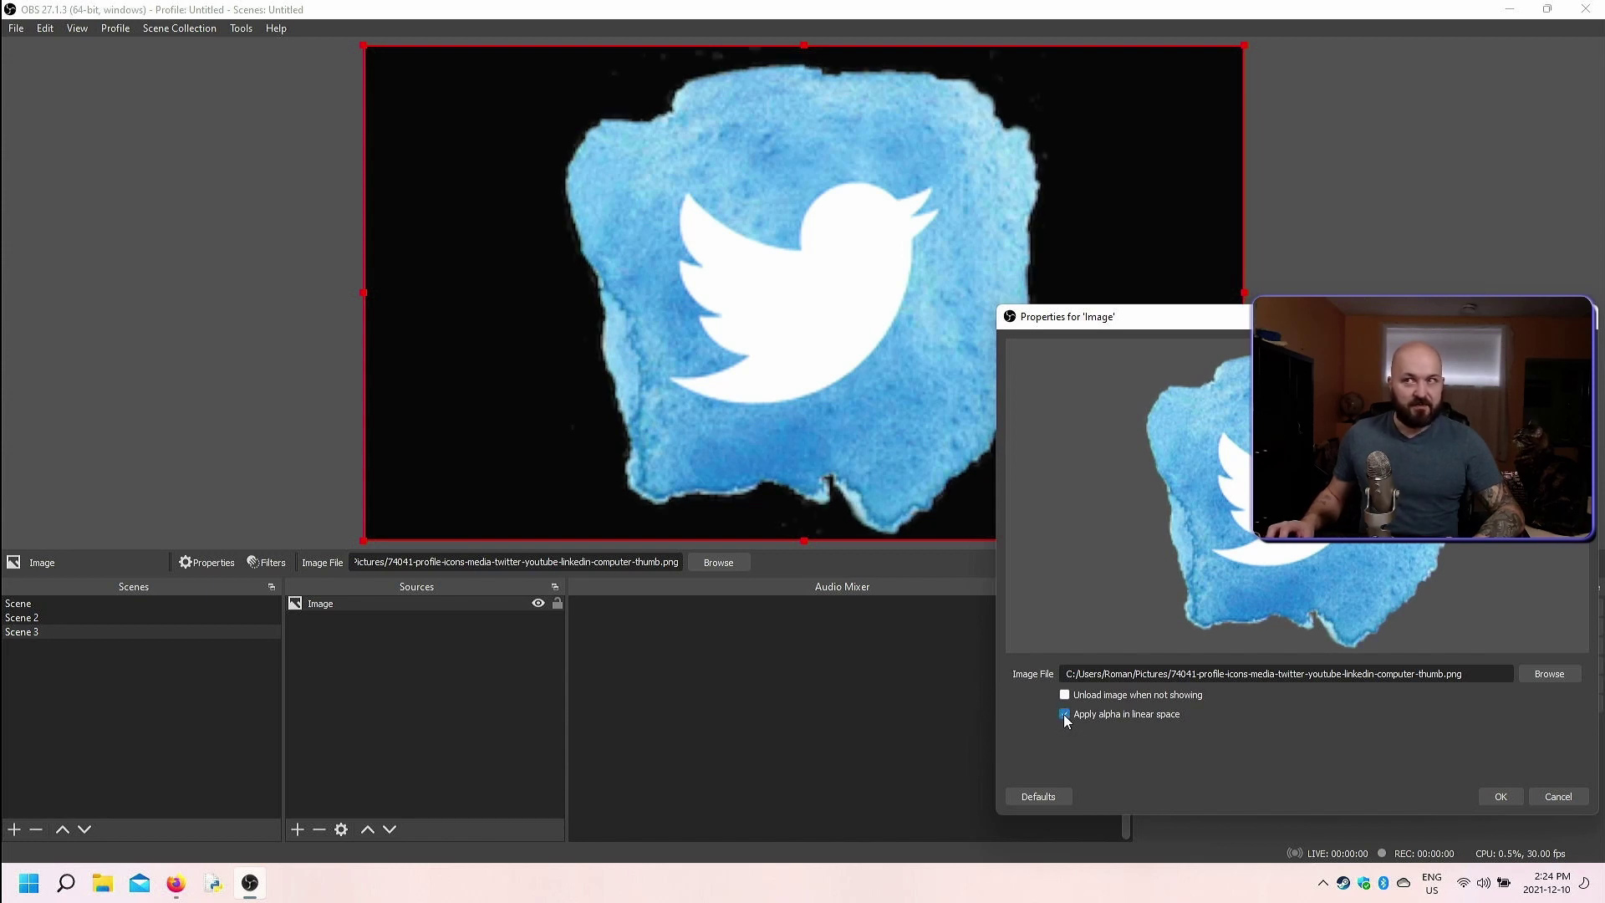
left_click(1064, 714)
left_click(1064, 714)
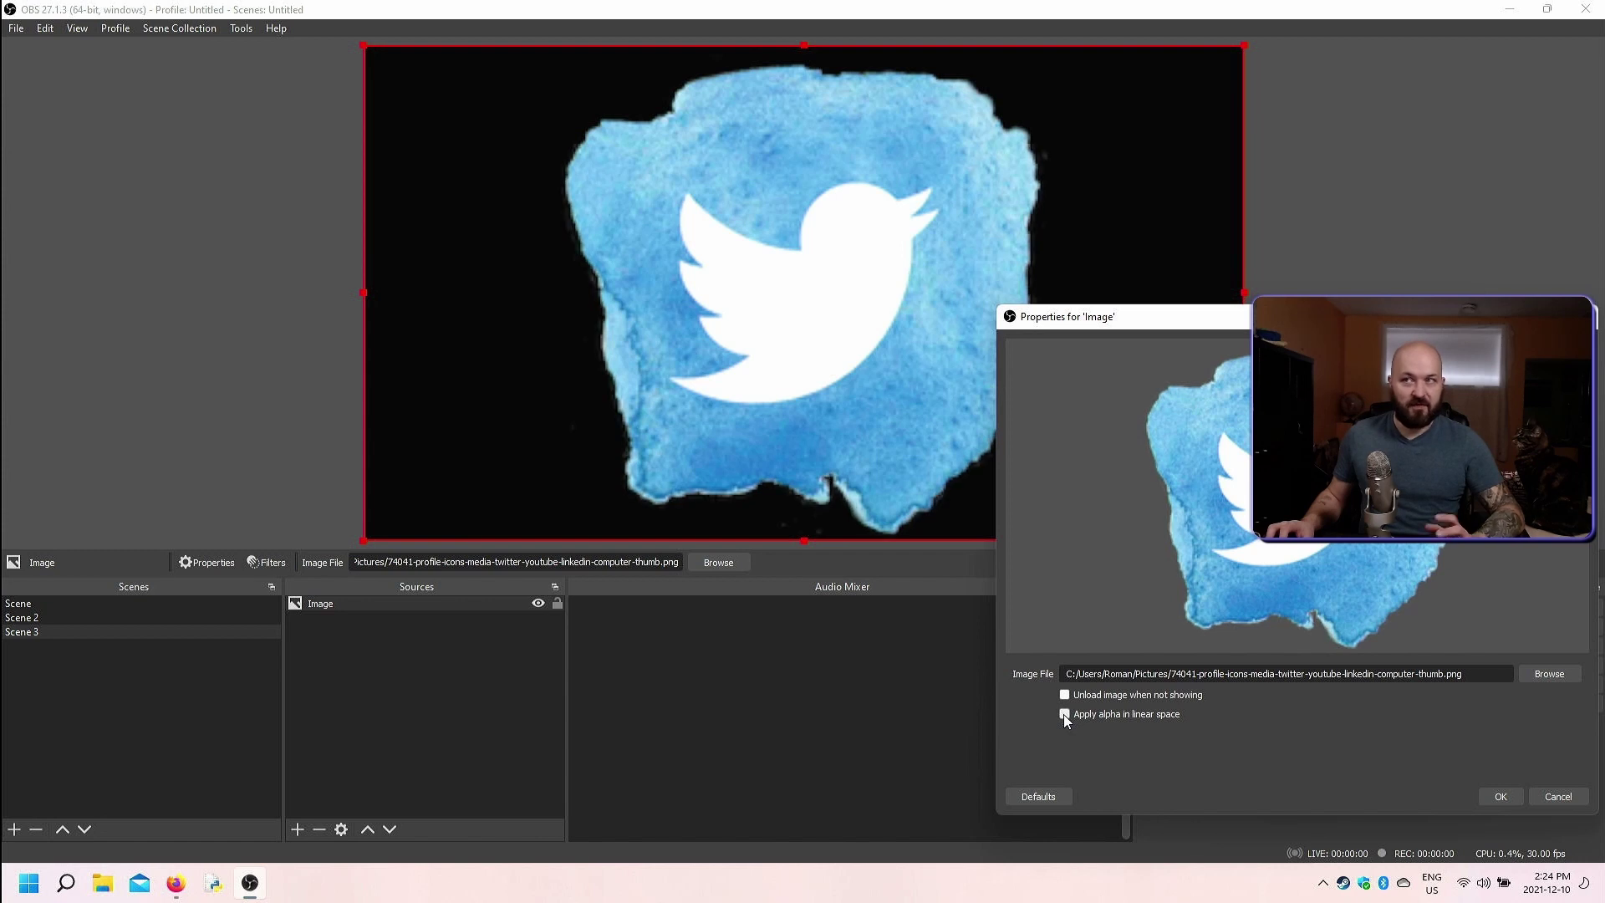
left_click(1064, 715)
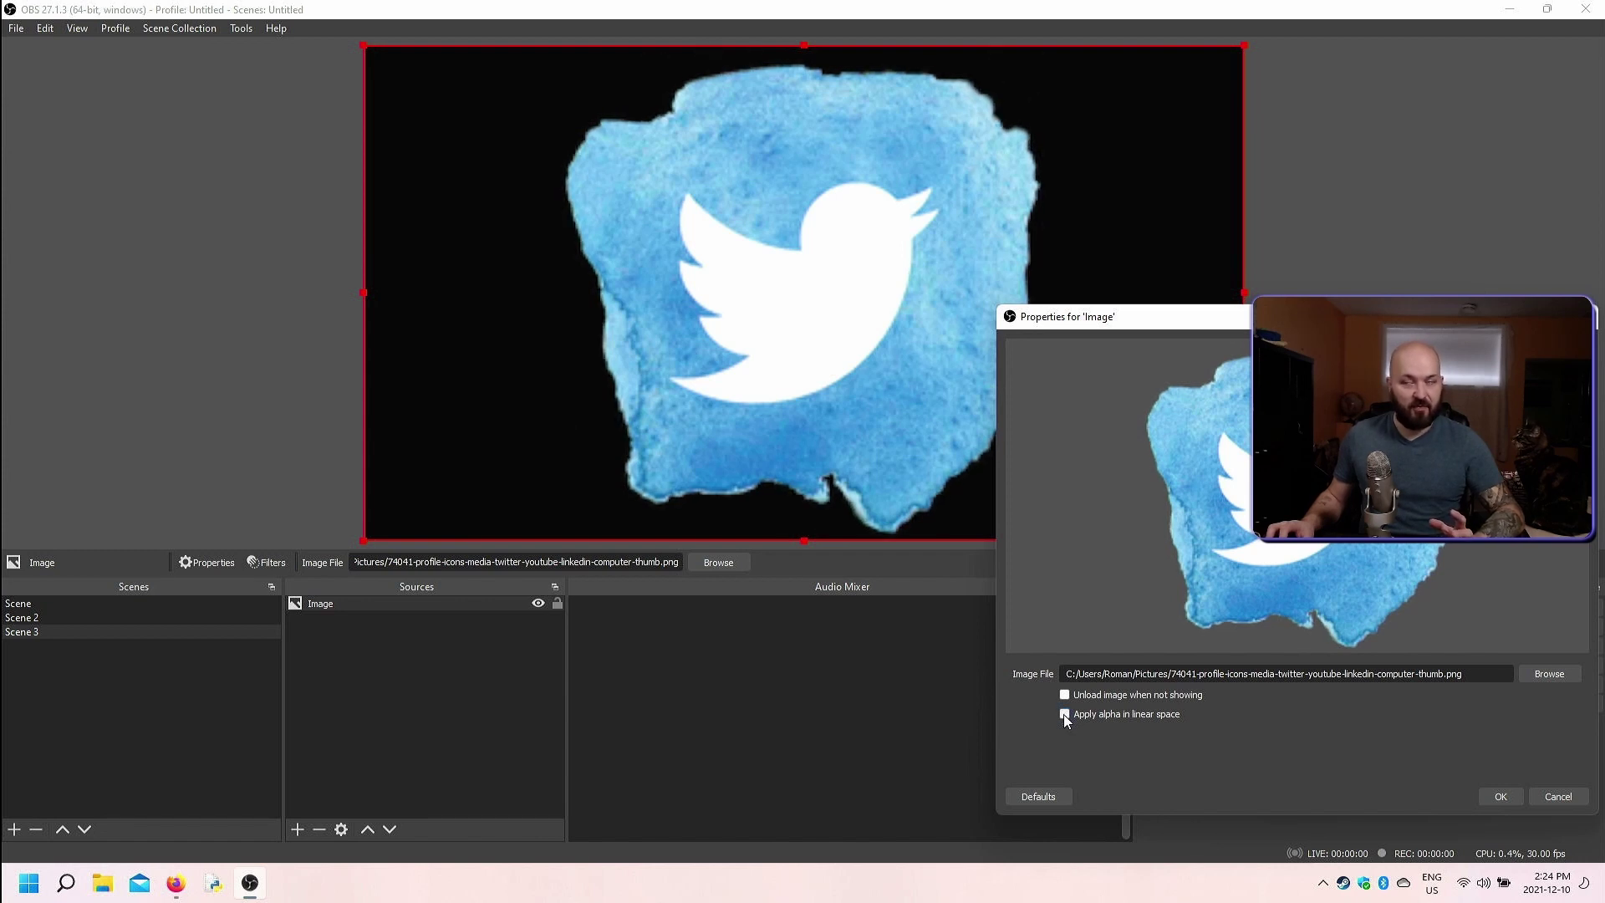
left_click(1064, 714)
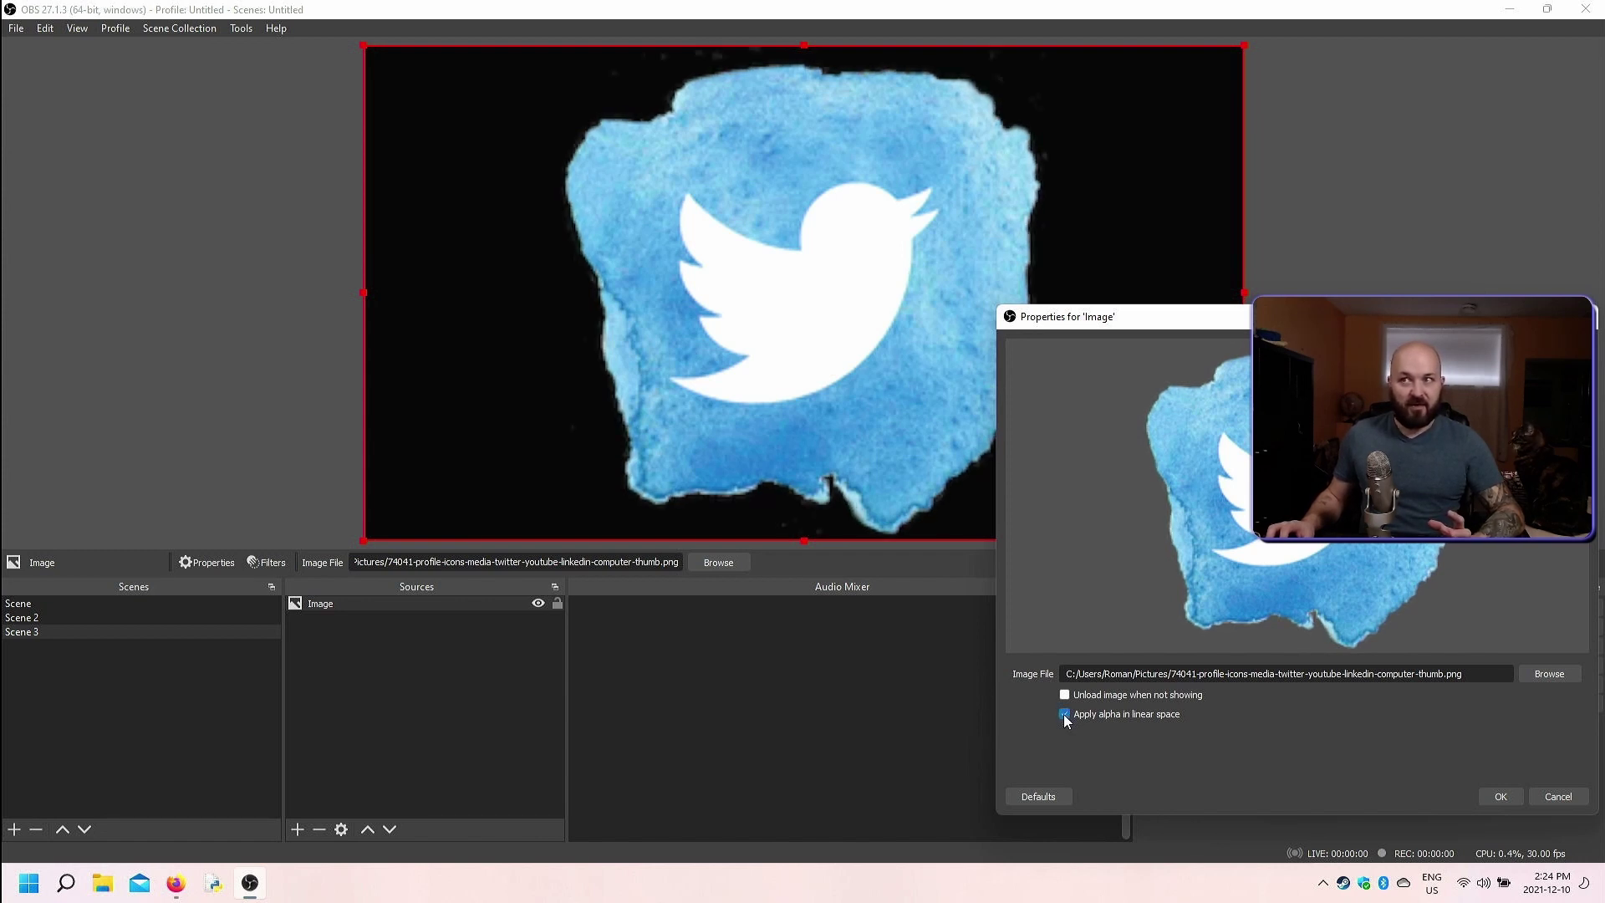
left_click(1064, 715)
left_click(1064, 715)
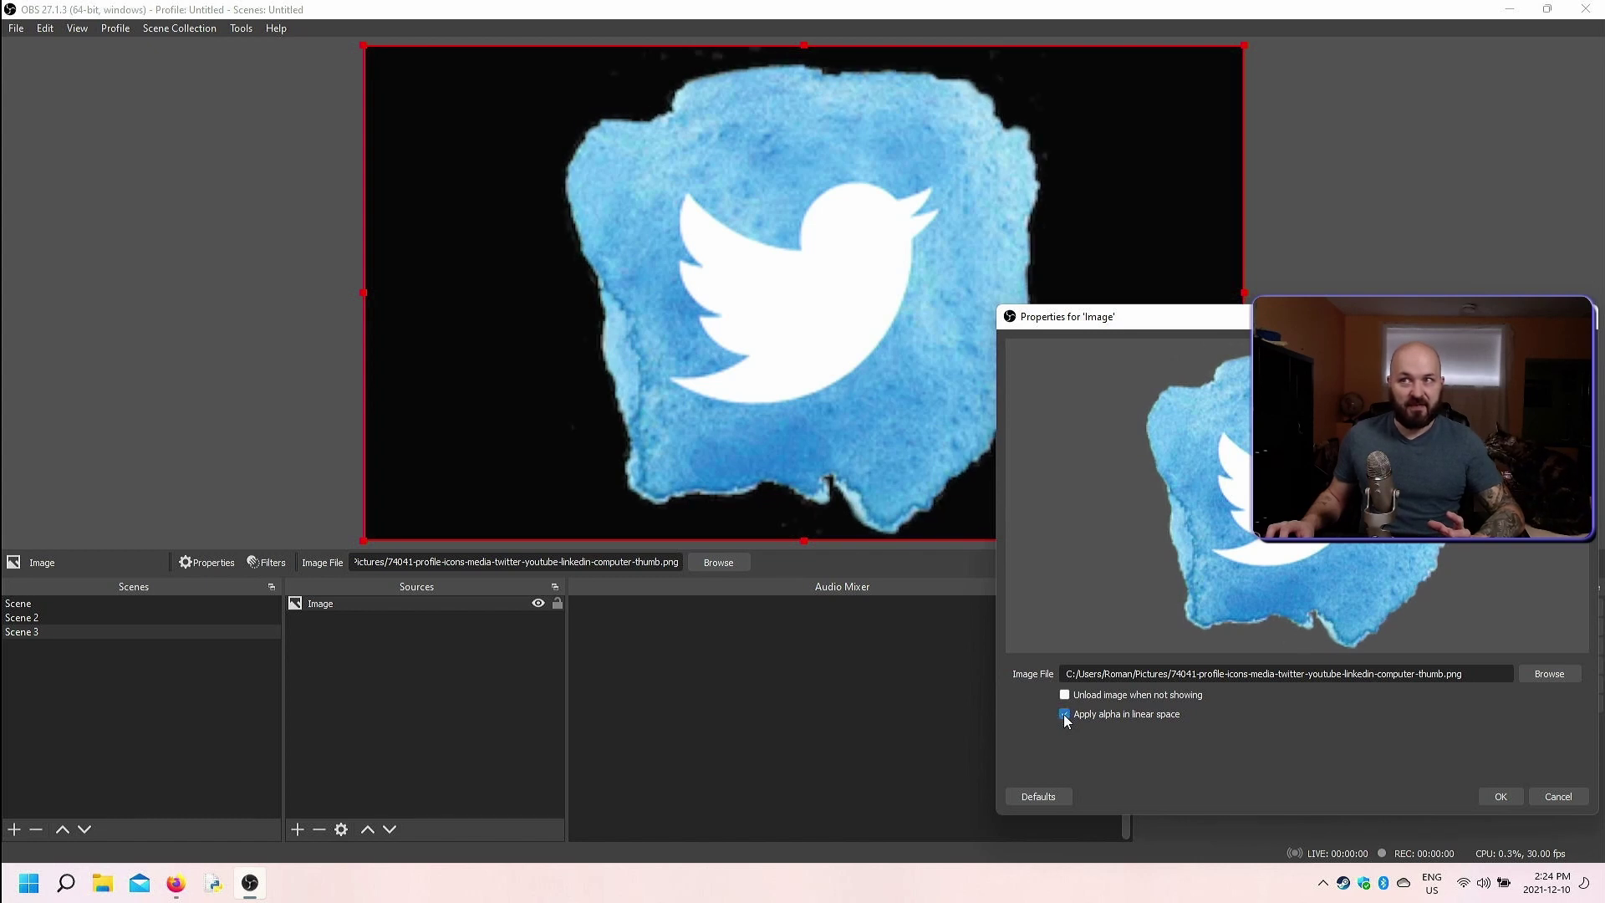
left_click(1064, 714)
left_click(1064, 715)
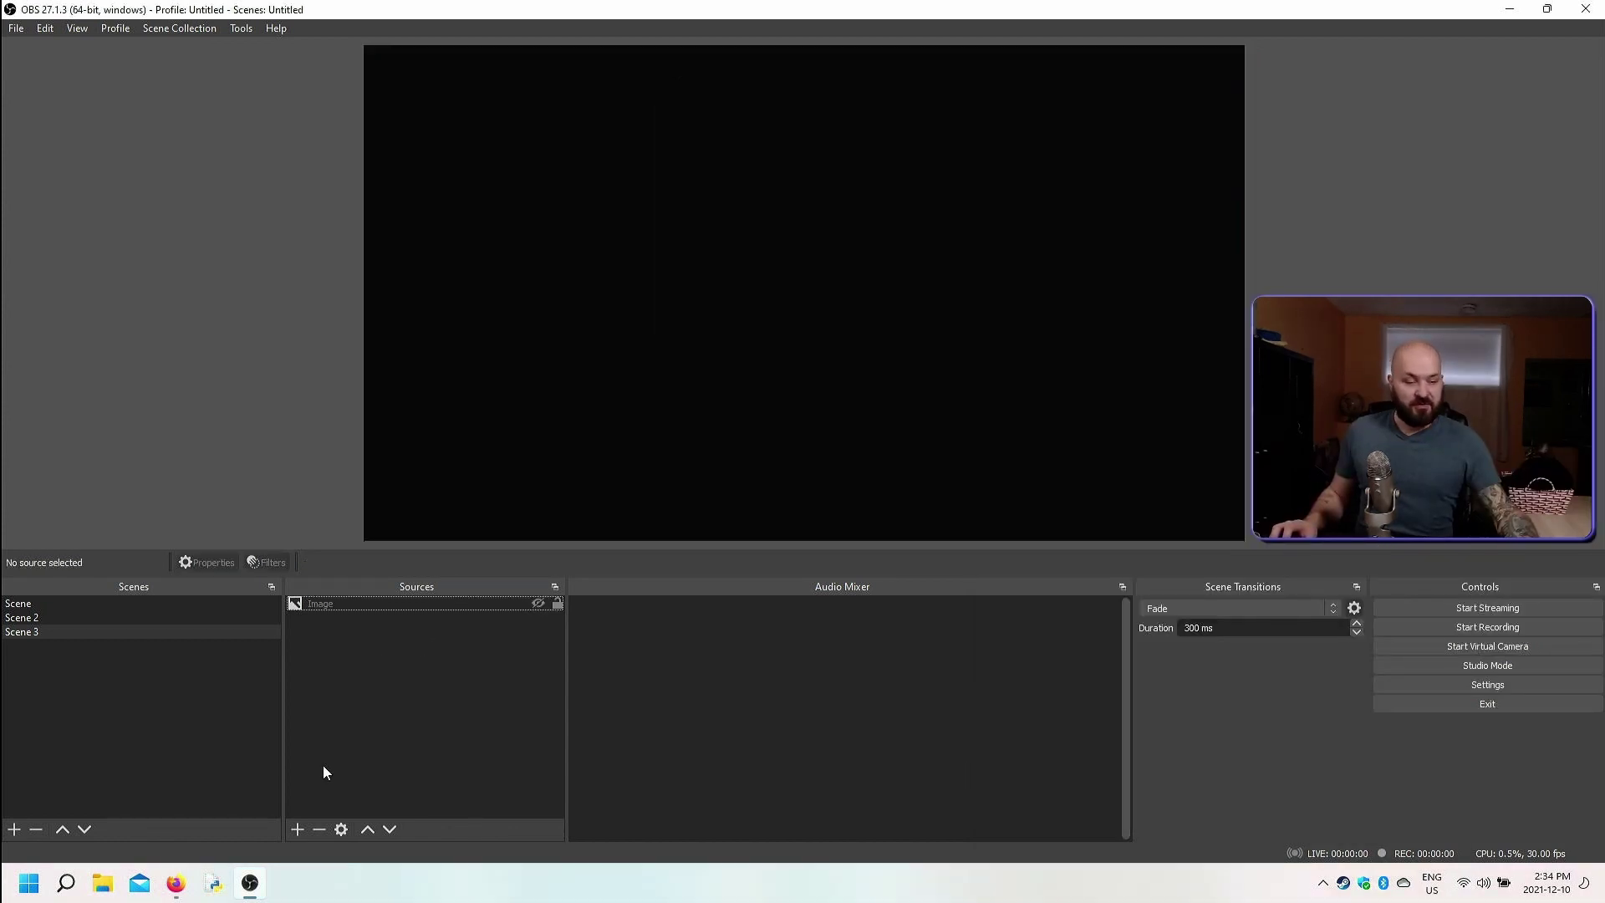
Step: Create an Image Slide Show source named 'iss' in Scene 3
left_click(297, 828)
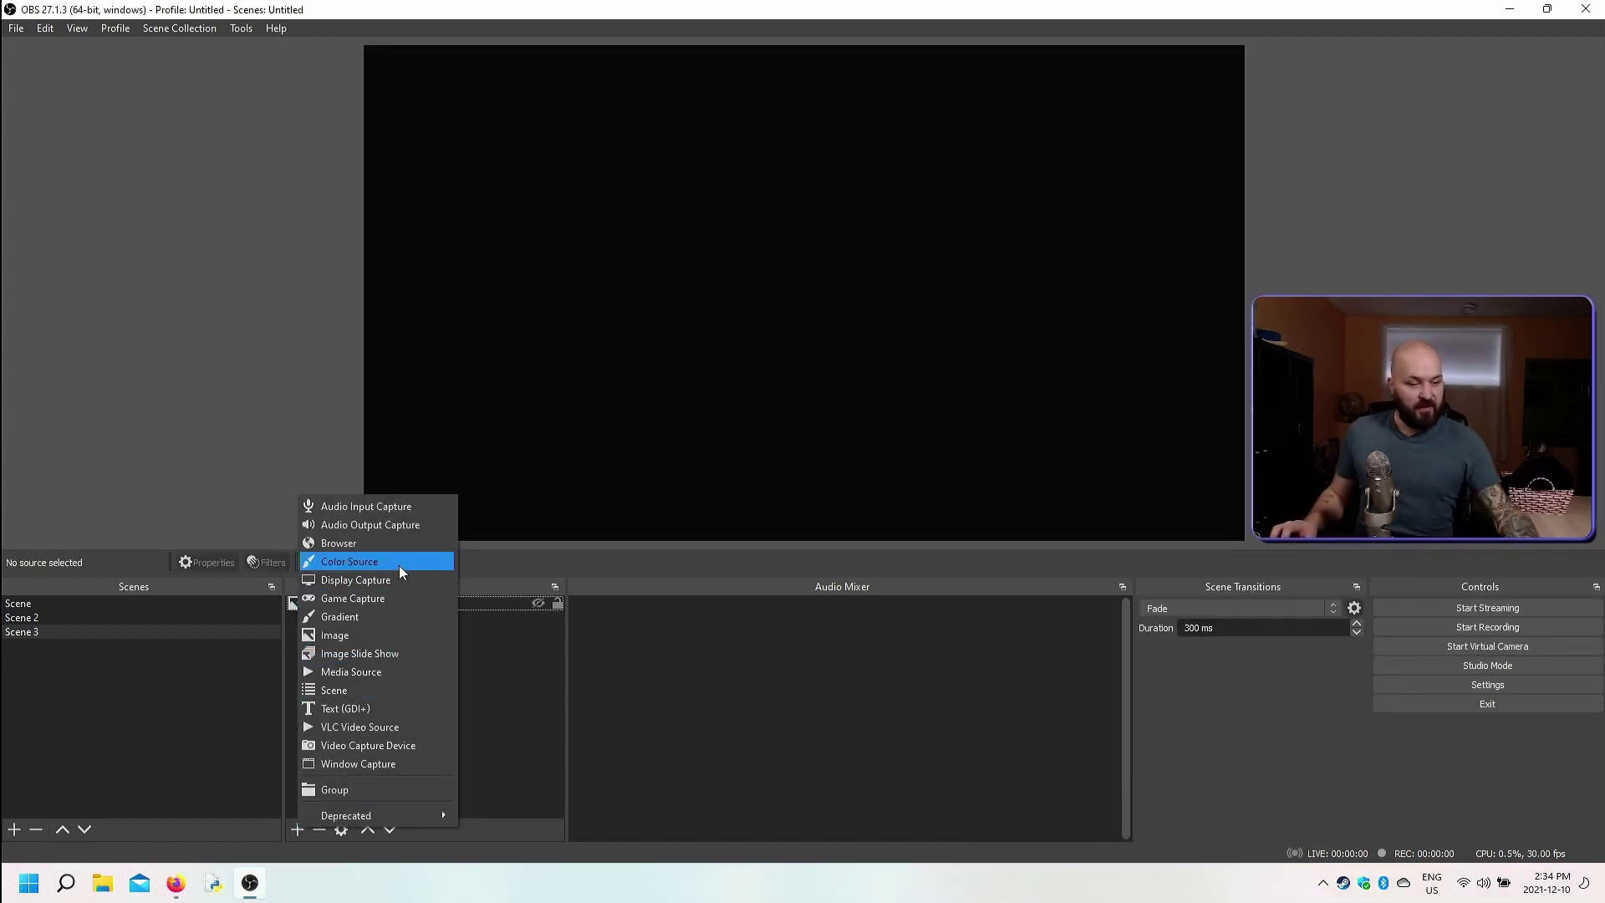
left_click(410, 652)
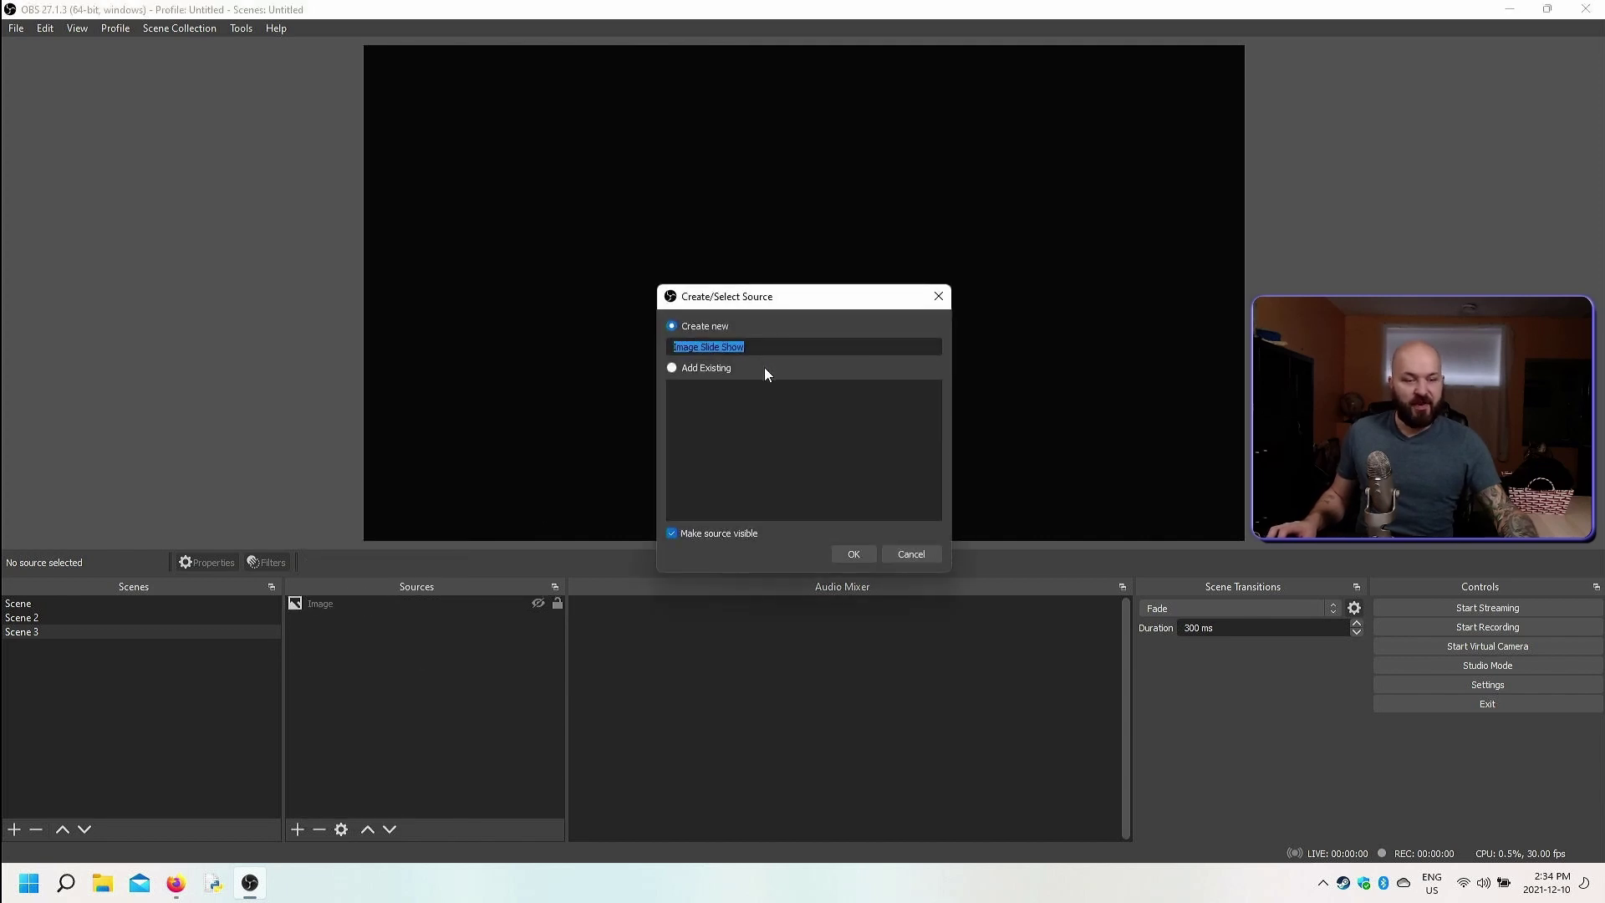
type("iss")
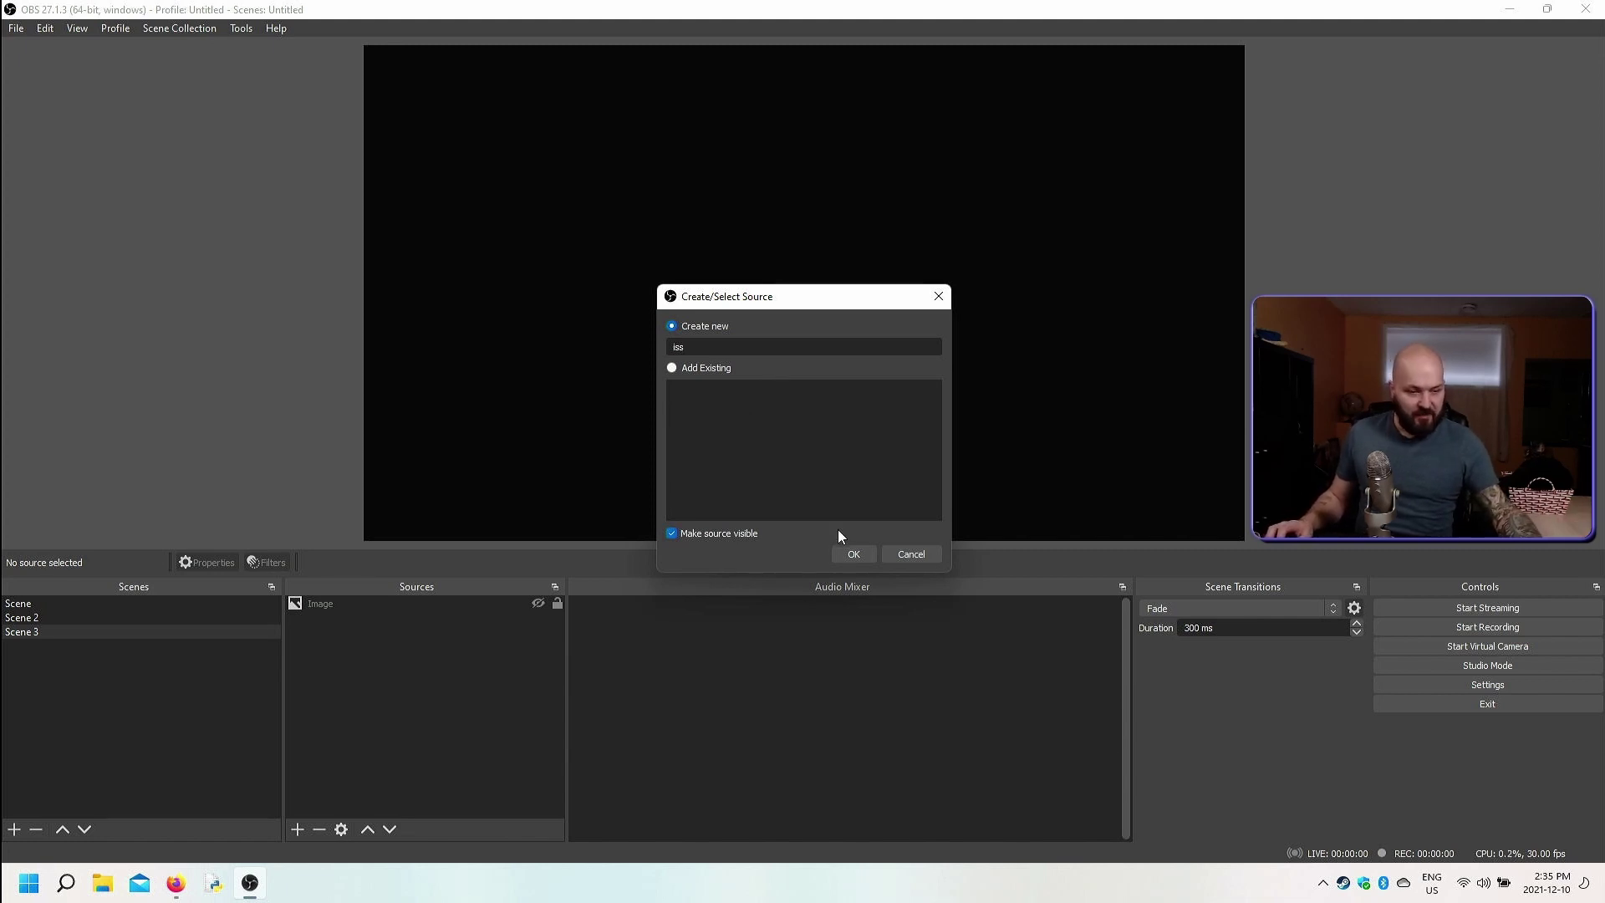
left_click(854, 555)
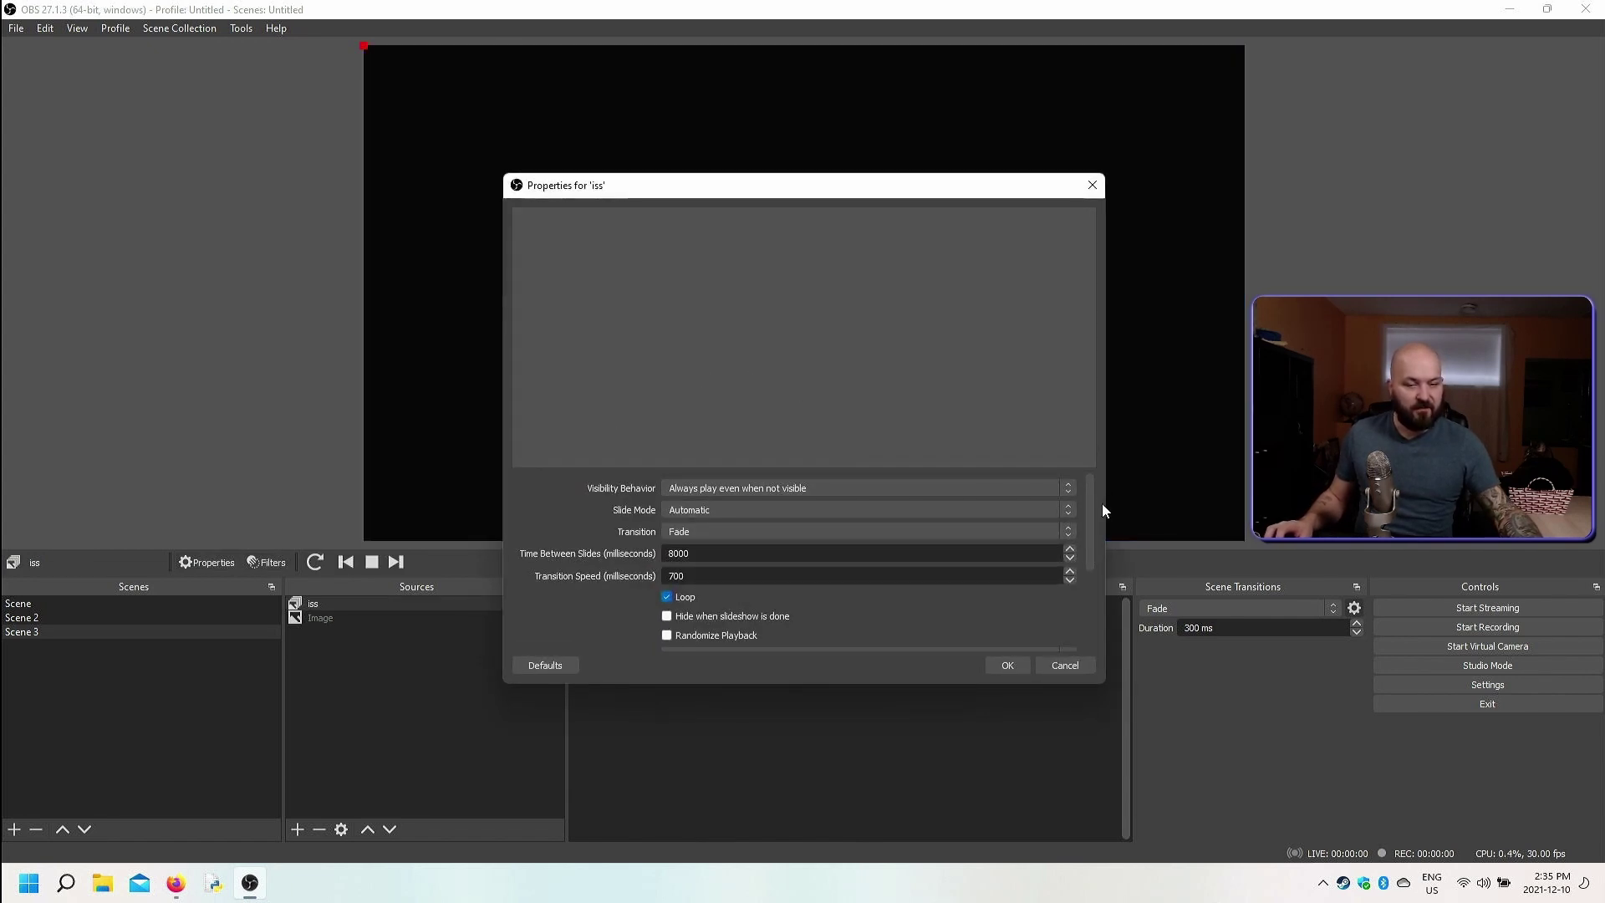
Step: Add seven picture files, Instagram through Transparent Lilyhead1, to the slideshow's image list
left_click_drag(1090, 494, 1102, 579)
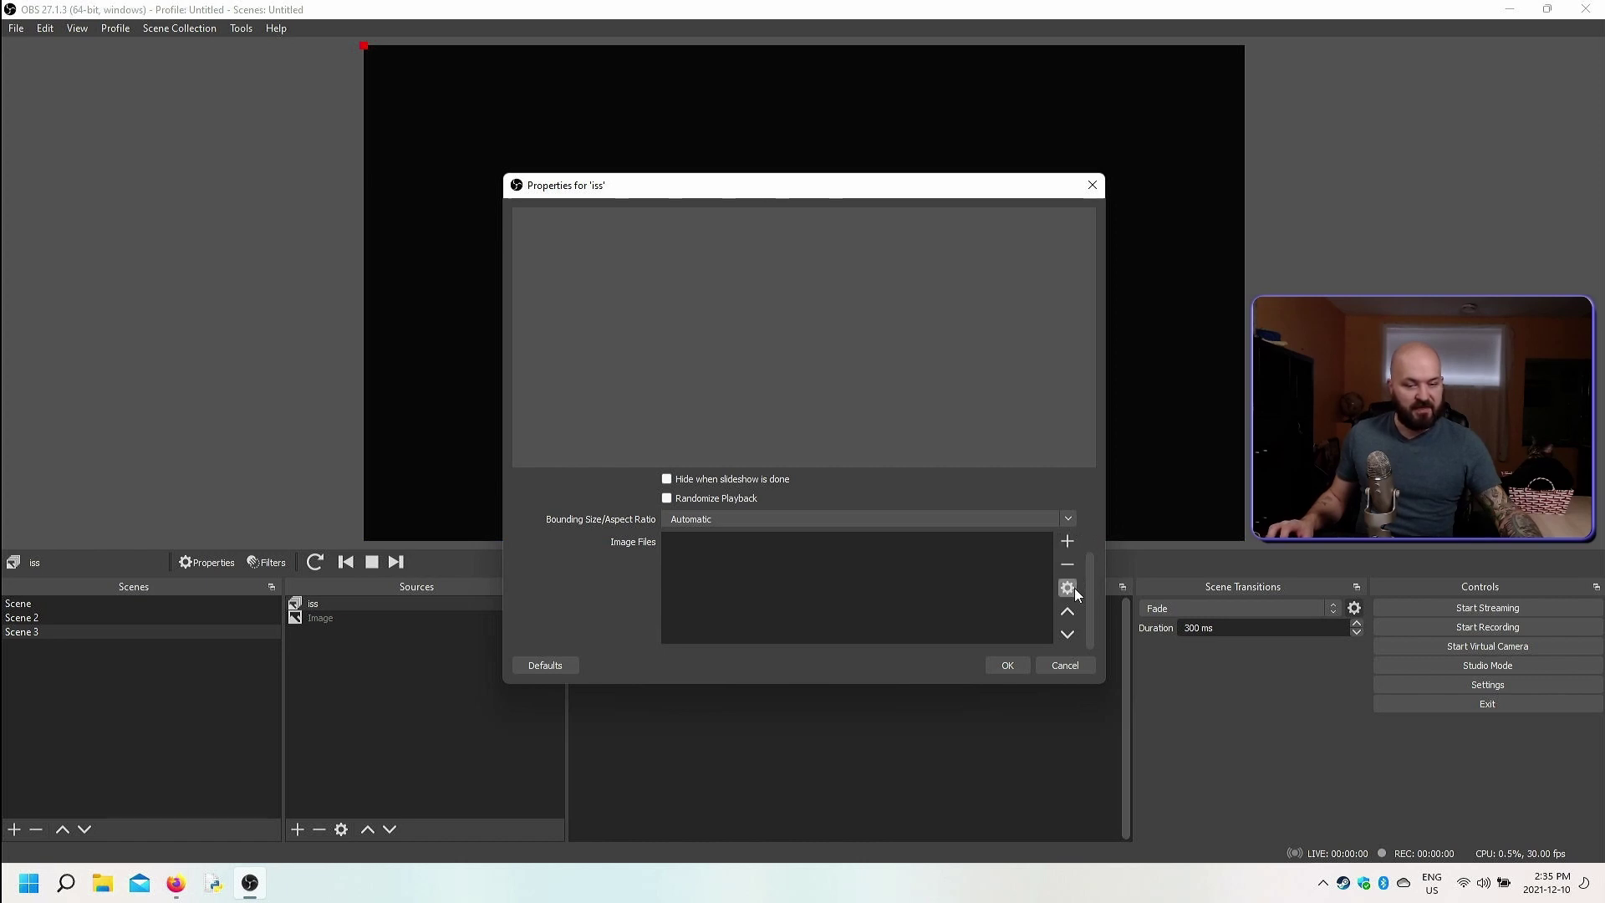
left_click(1067, 543)
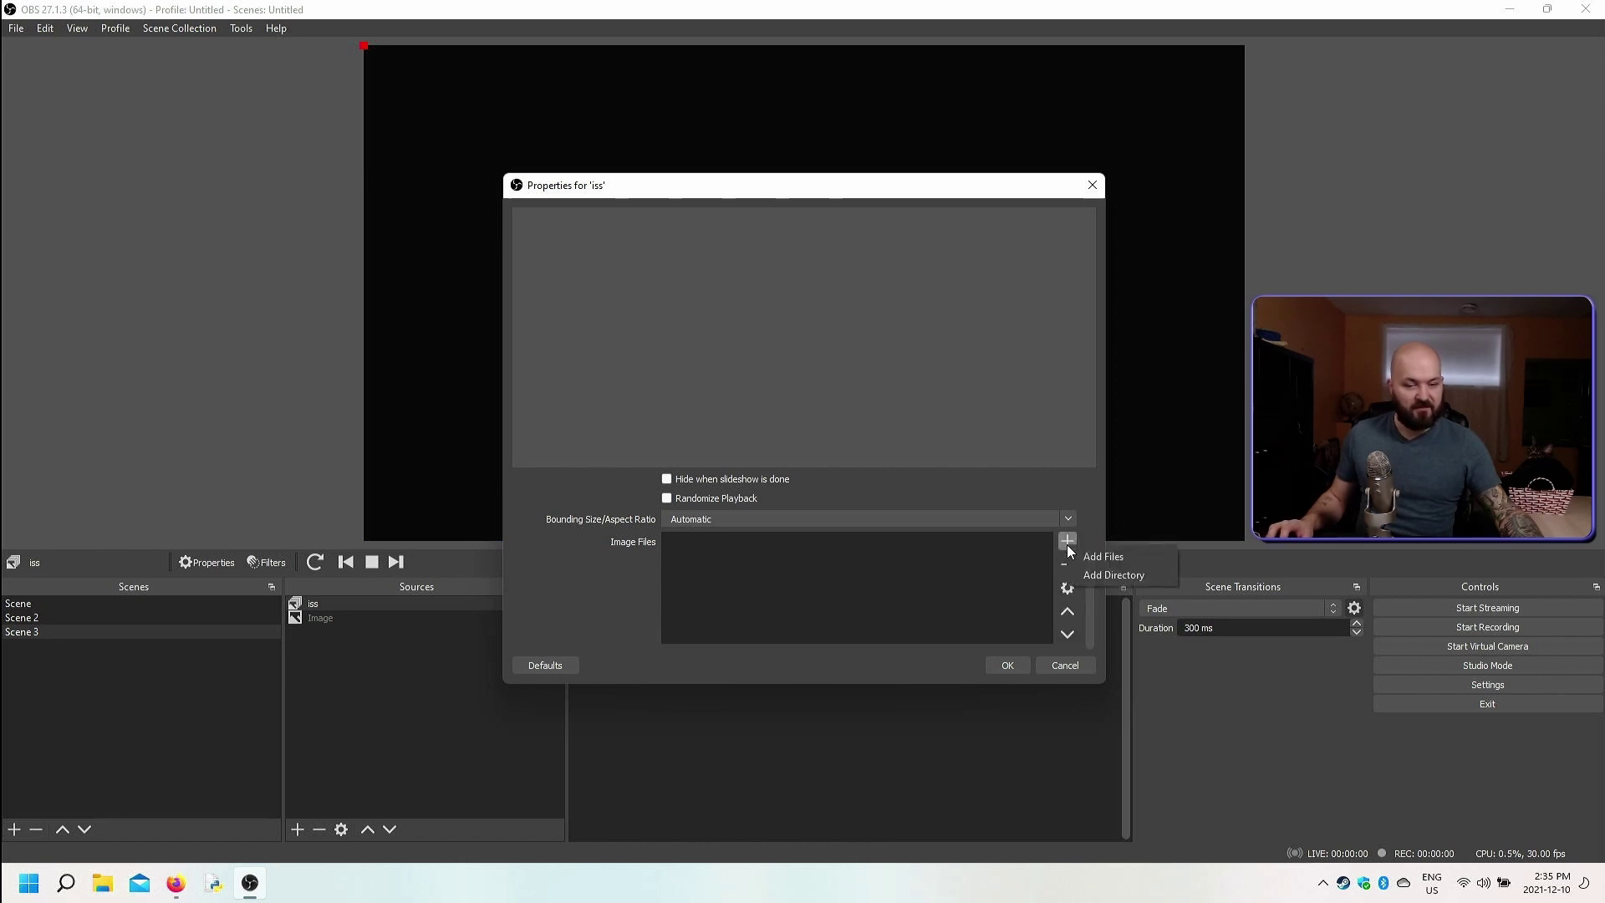
left_click(1127, 558)
left_click(470, 194)
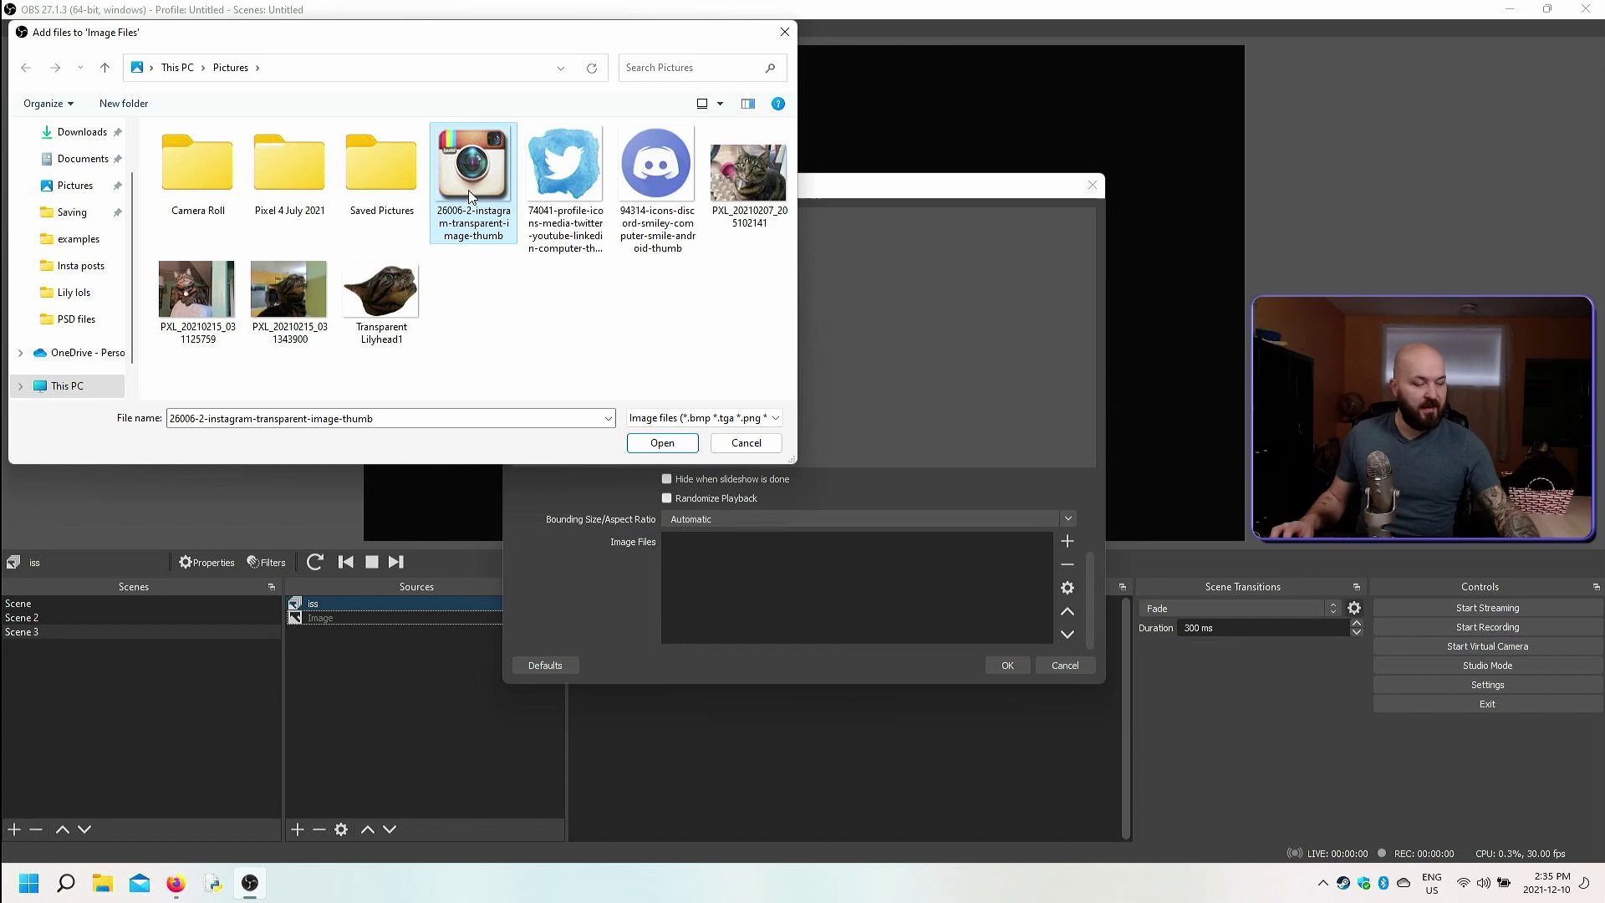
left_click(383, 294, "shift")
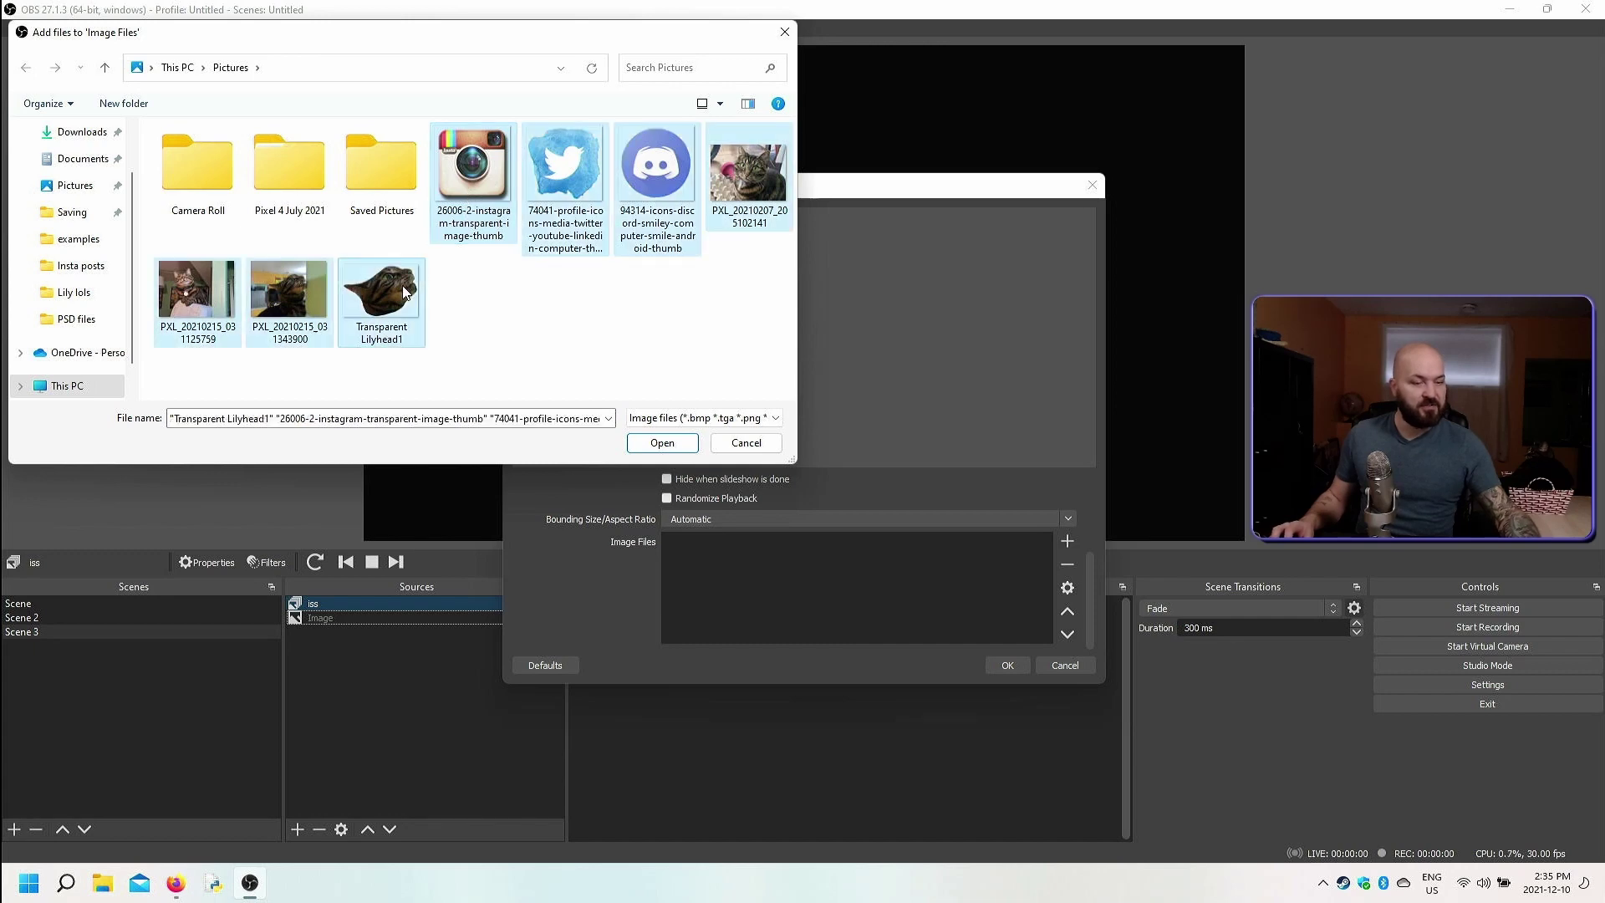
left_click(662, 443)
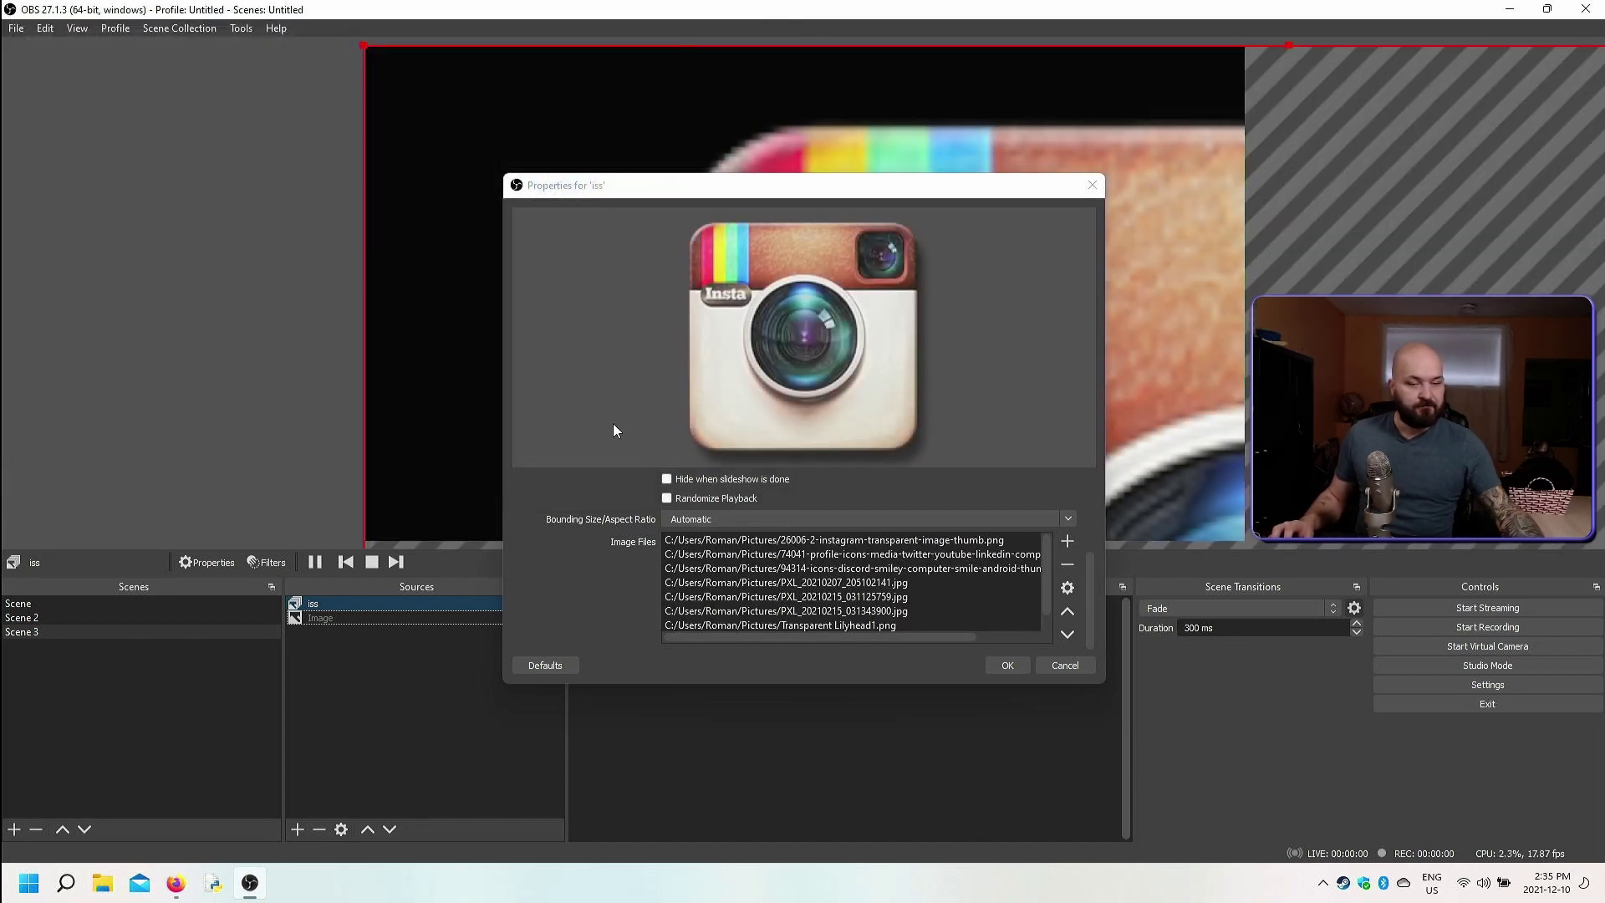
Step: Remove the Instagram image from the slideshow's picture list
left_click(932, 542)
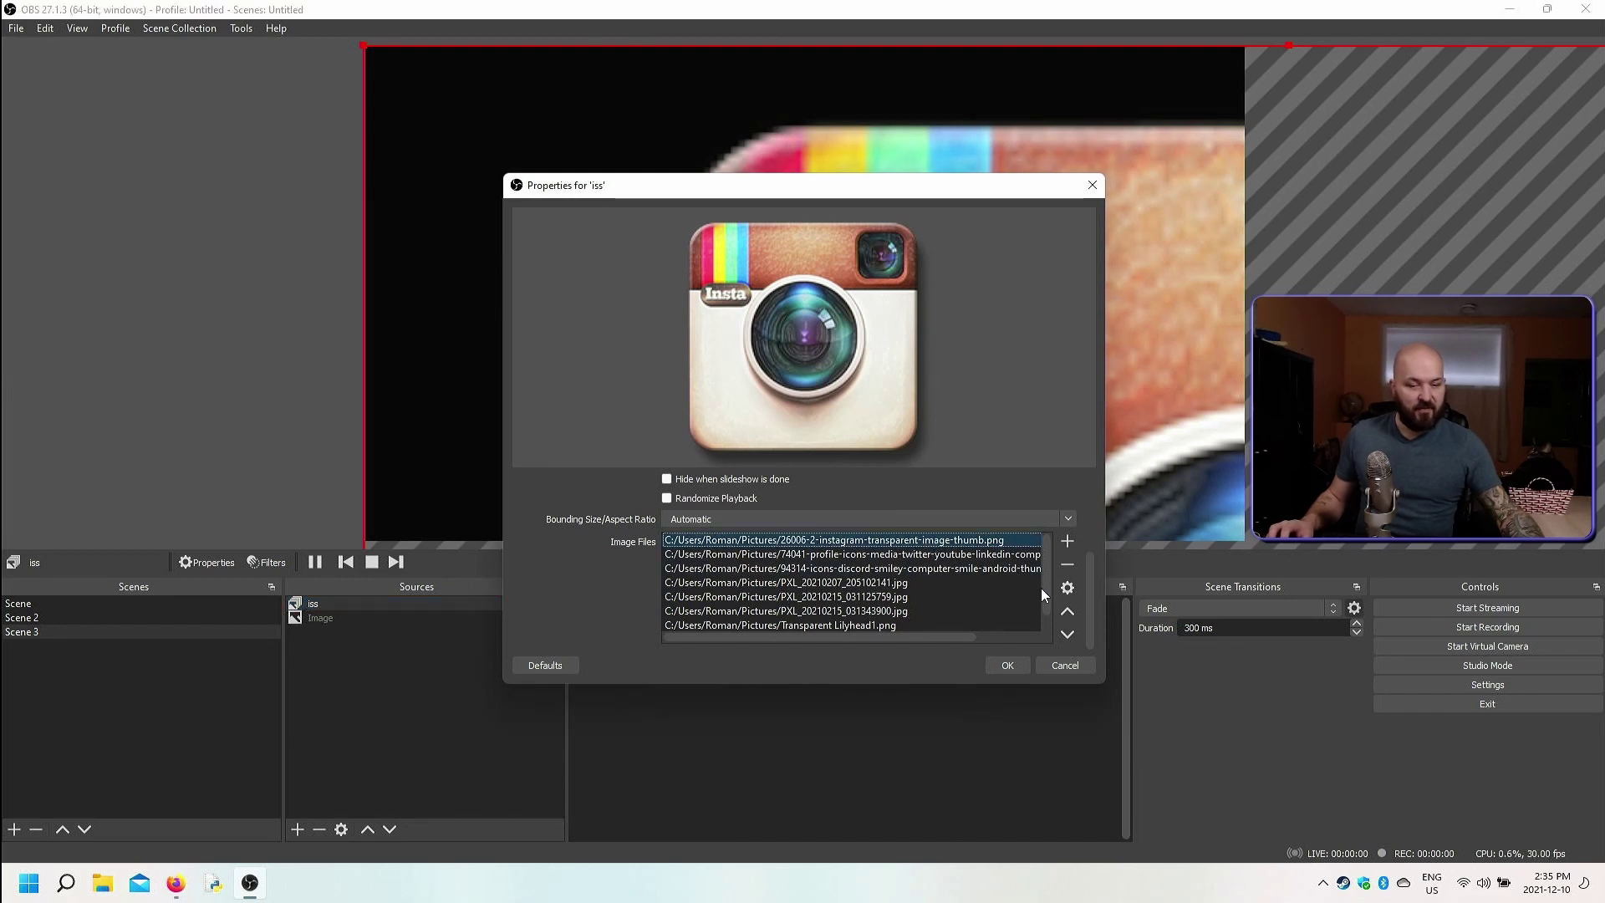
left_click(1067, 587)
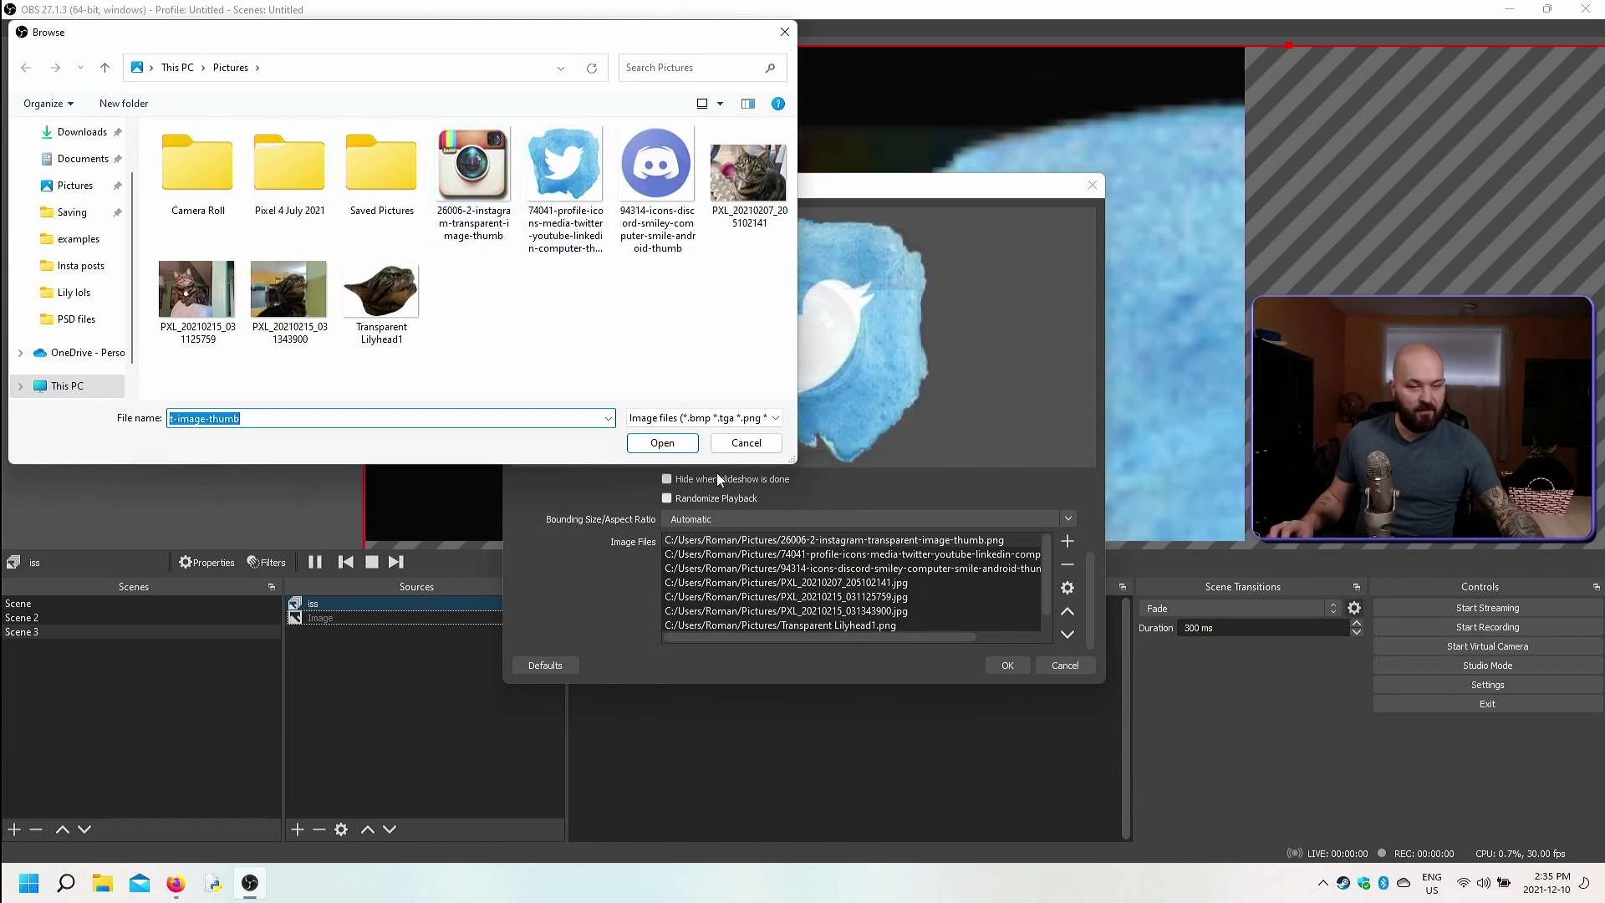
left_click(745, 442)
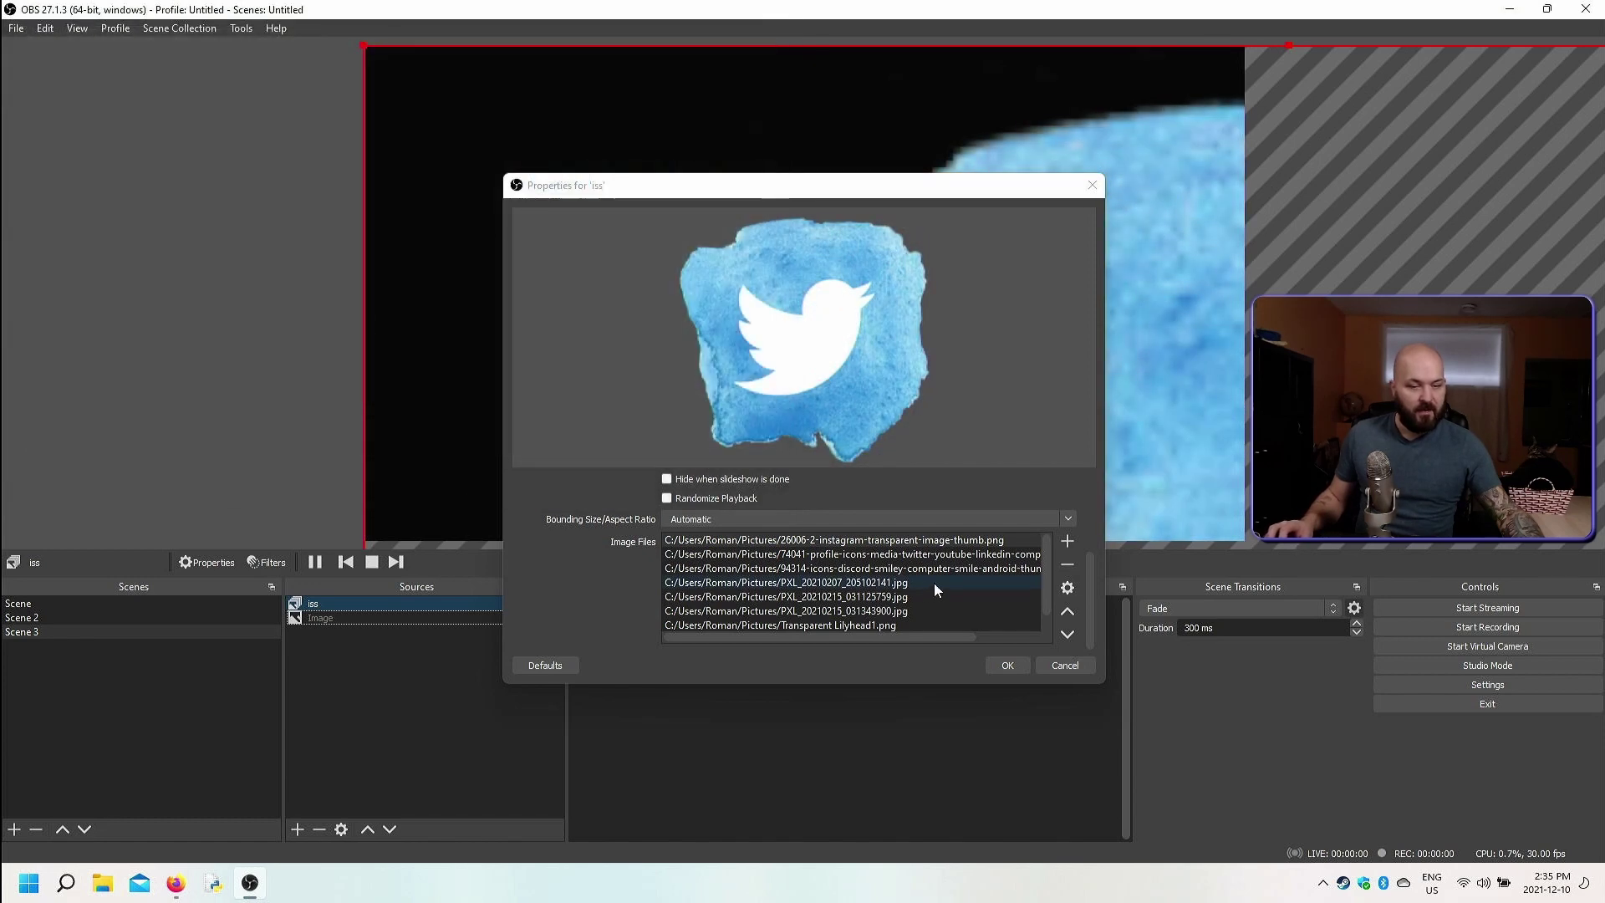
left_click(982, 544)
left_click(1069, 566)
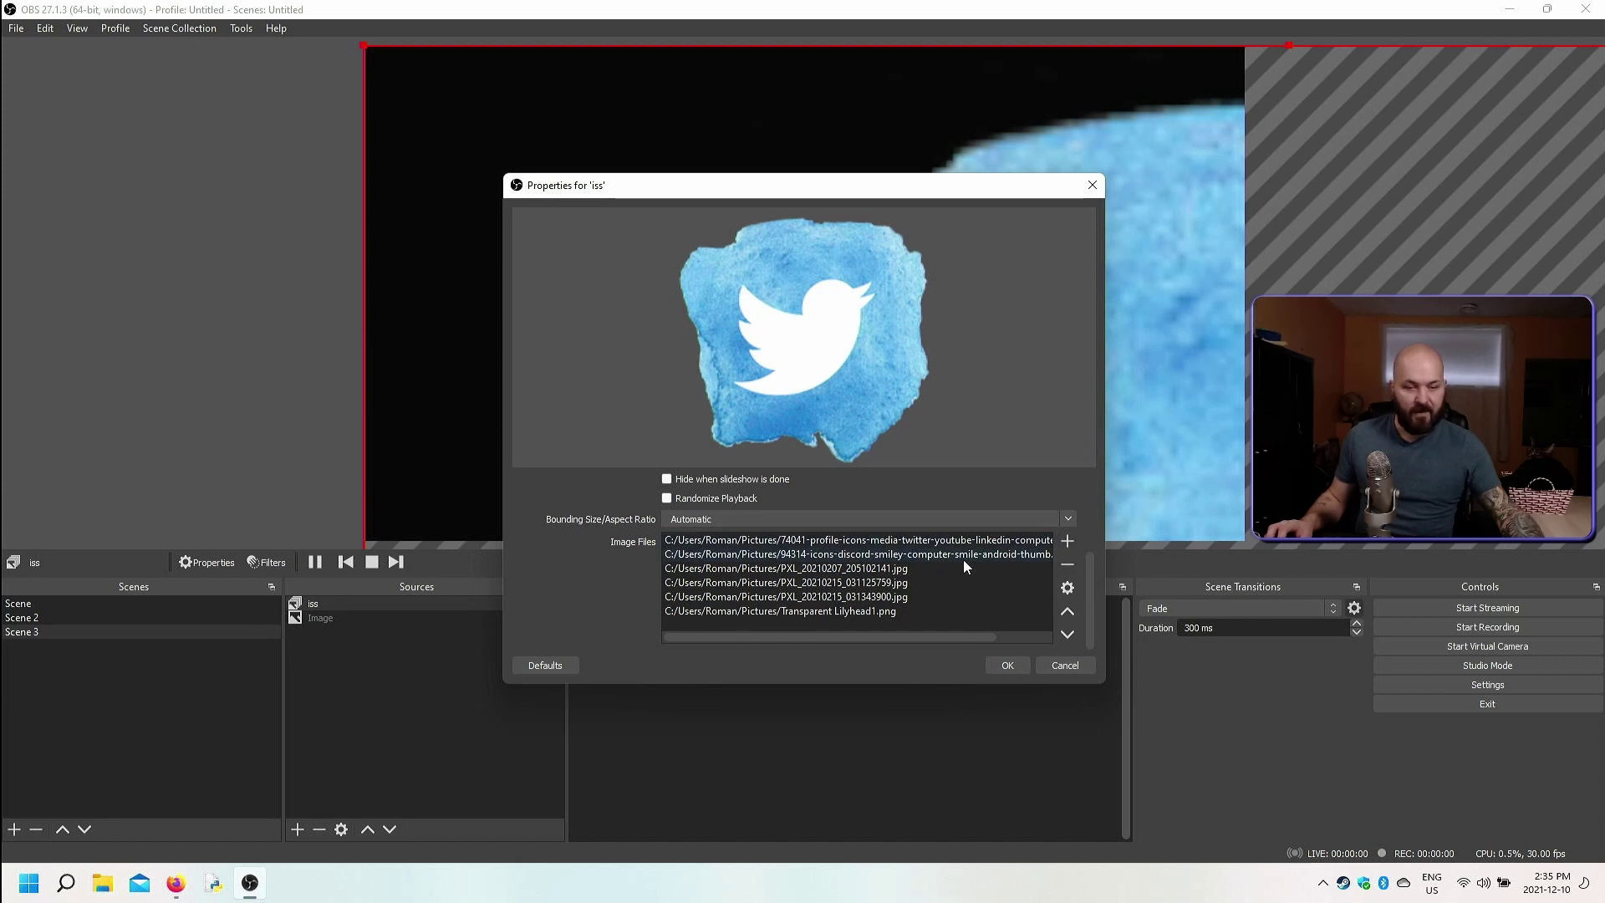
Step: Move PXL_20210207_205102141.jpg down the list below the other two PXL photos
left_click(871, 574)
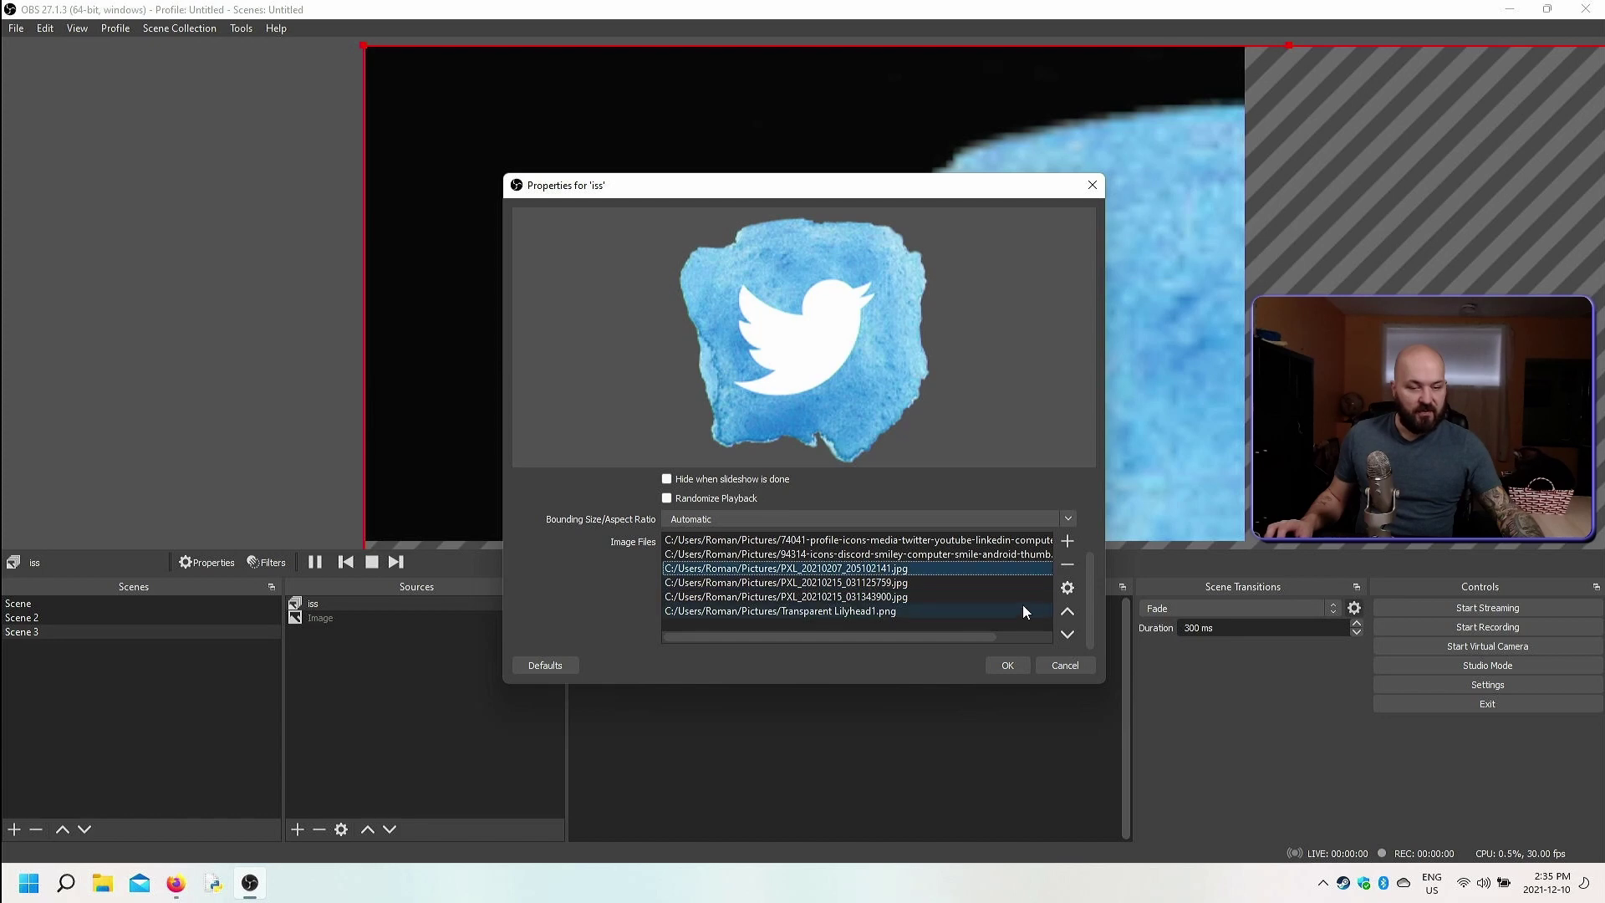
left_click(1066, 612)
left_click(1069, 633)
left_click(1070, 633)
left_click(1070, 633)
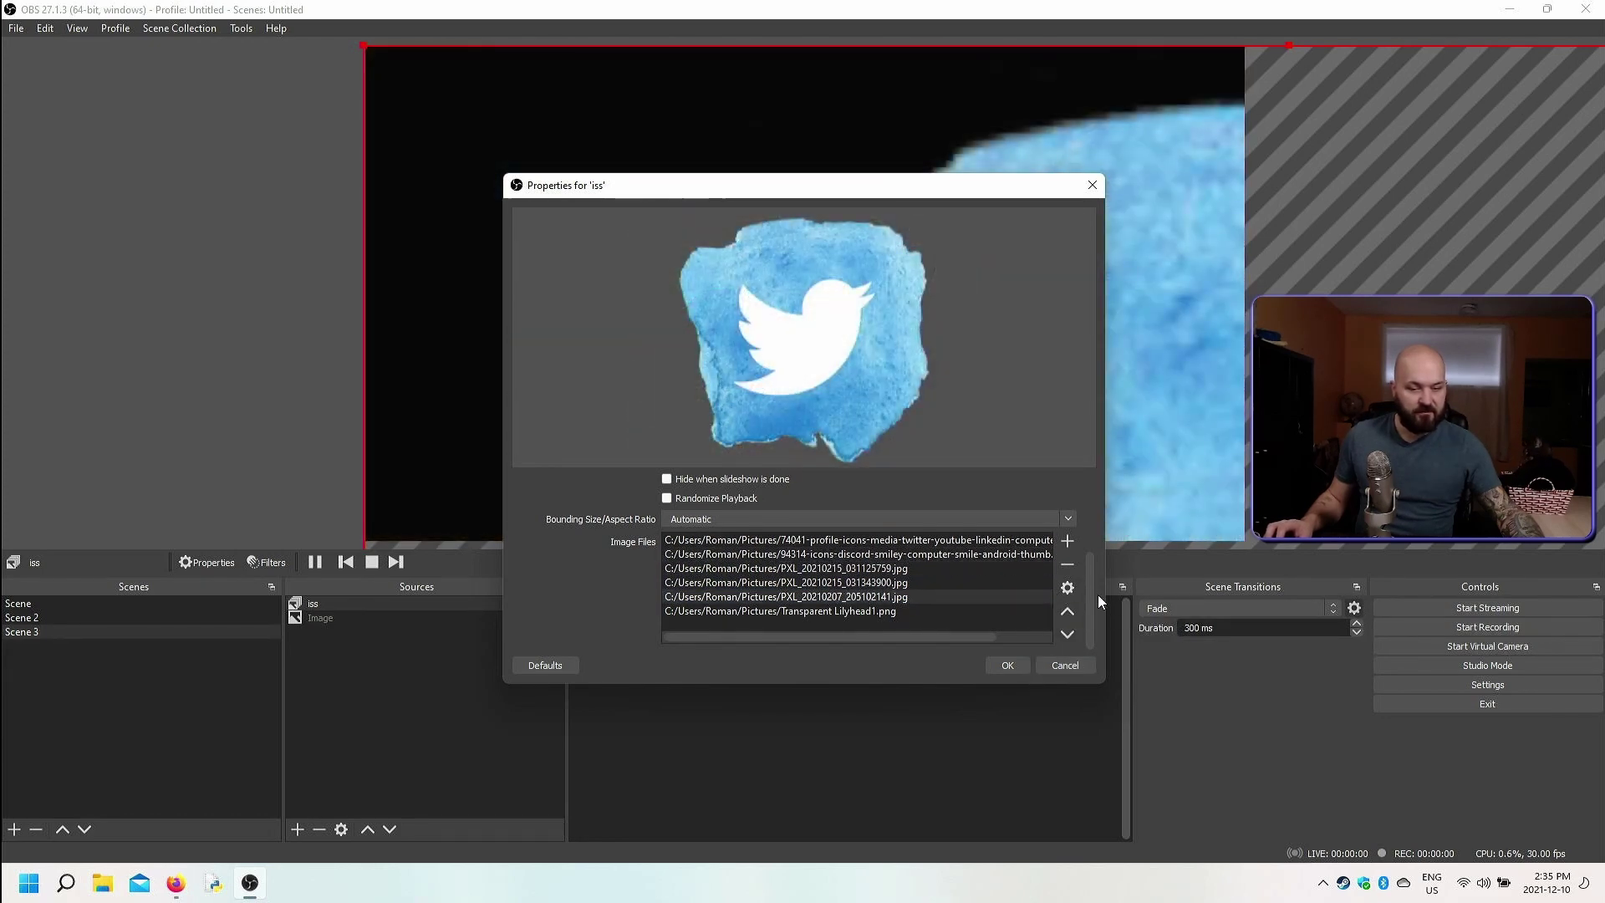
left_click_drag(1091, 610, 1085, 495)
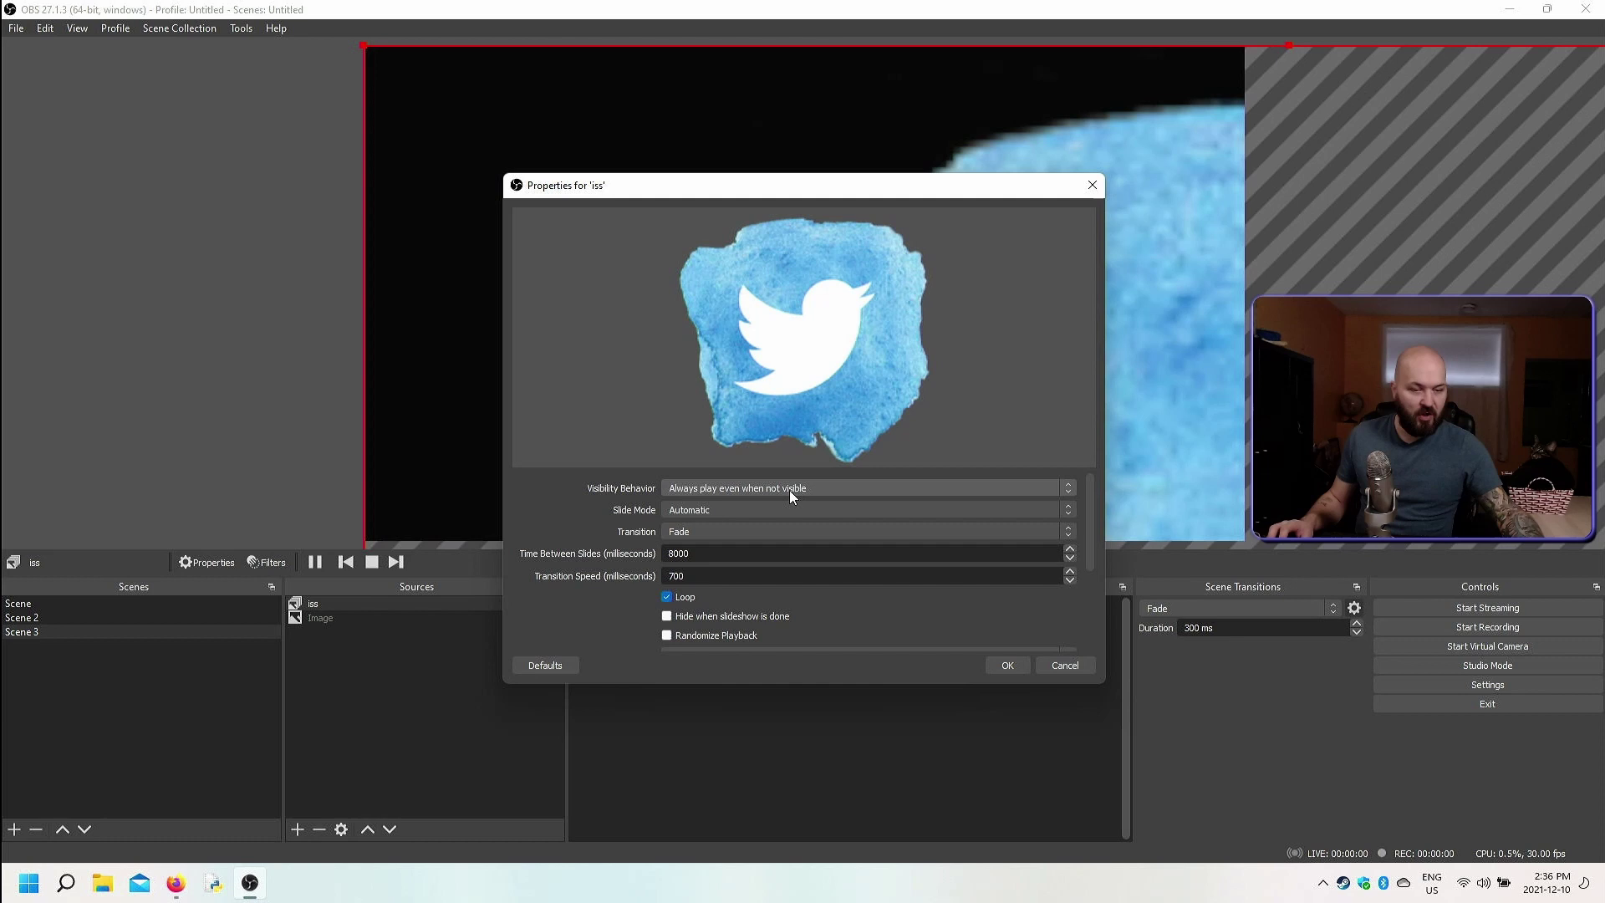
Step: Keep visibility behaviour at Always Play and set Slide Mode to Manual (hotkeys)
left_click(890, 483)
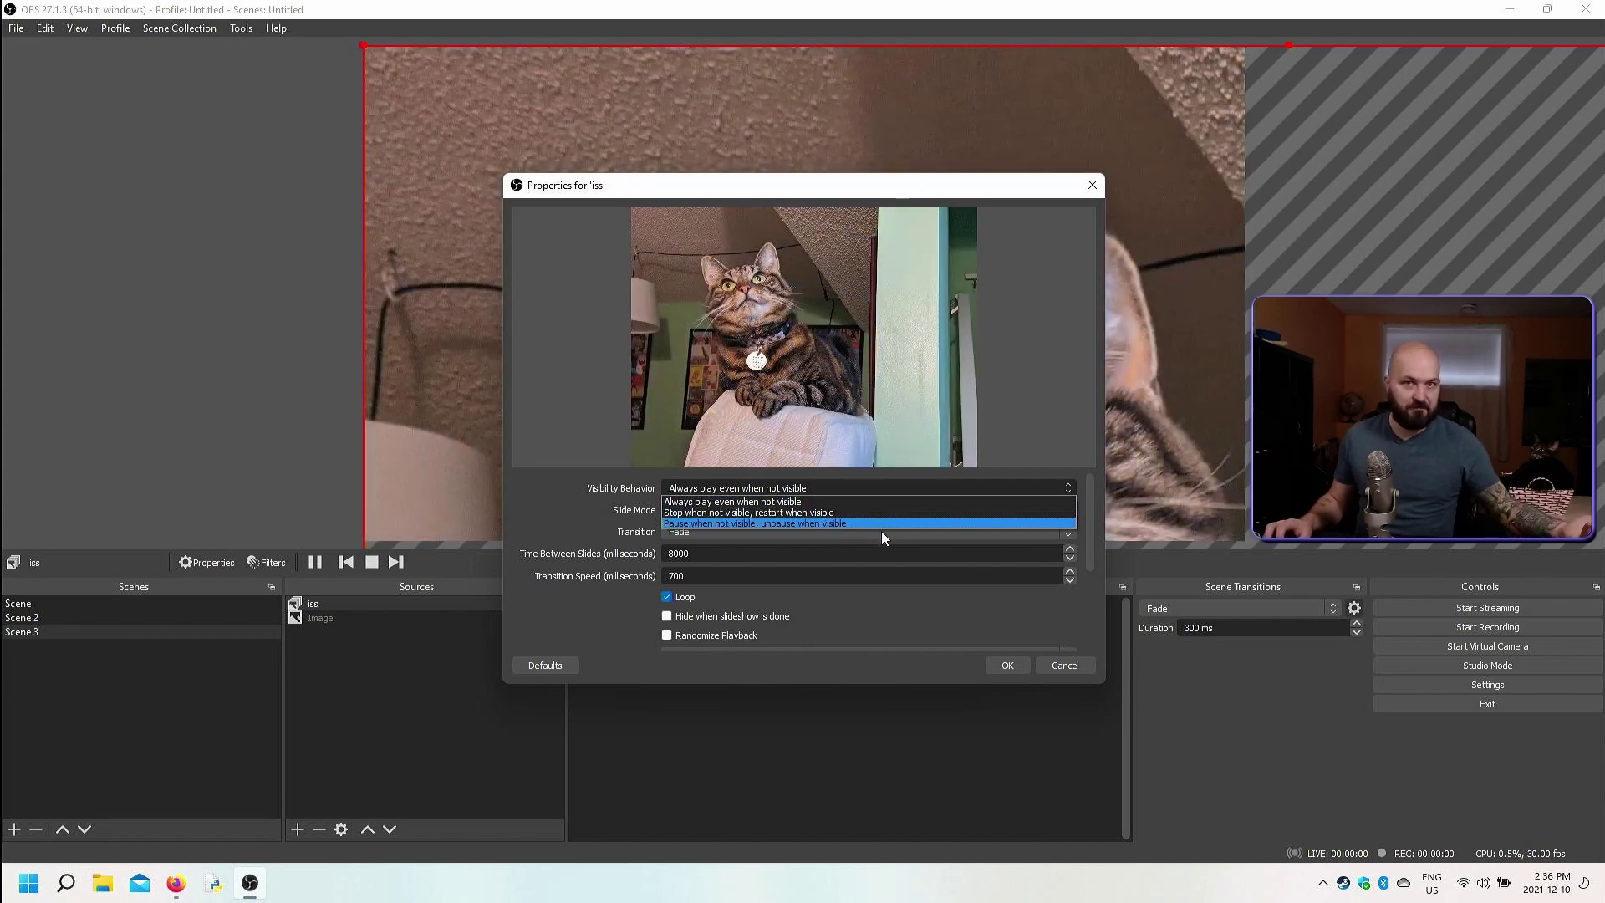
left_click(831, 535)
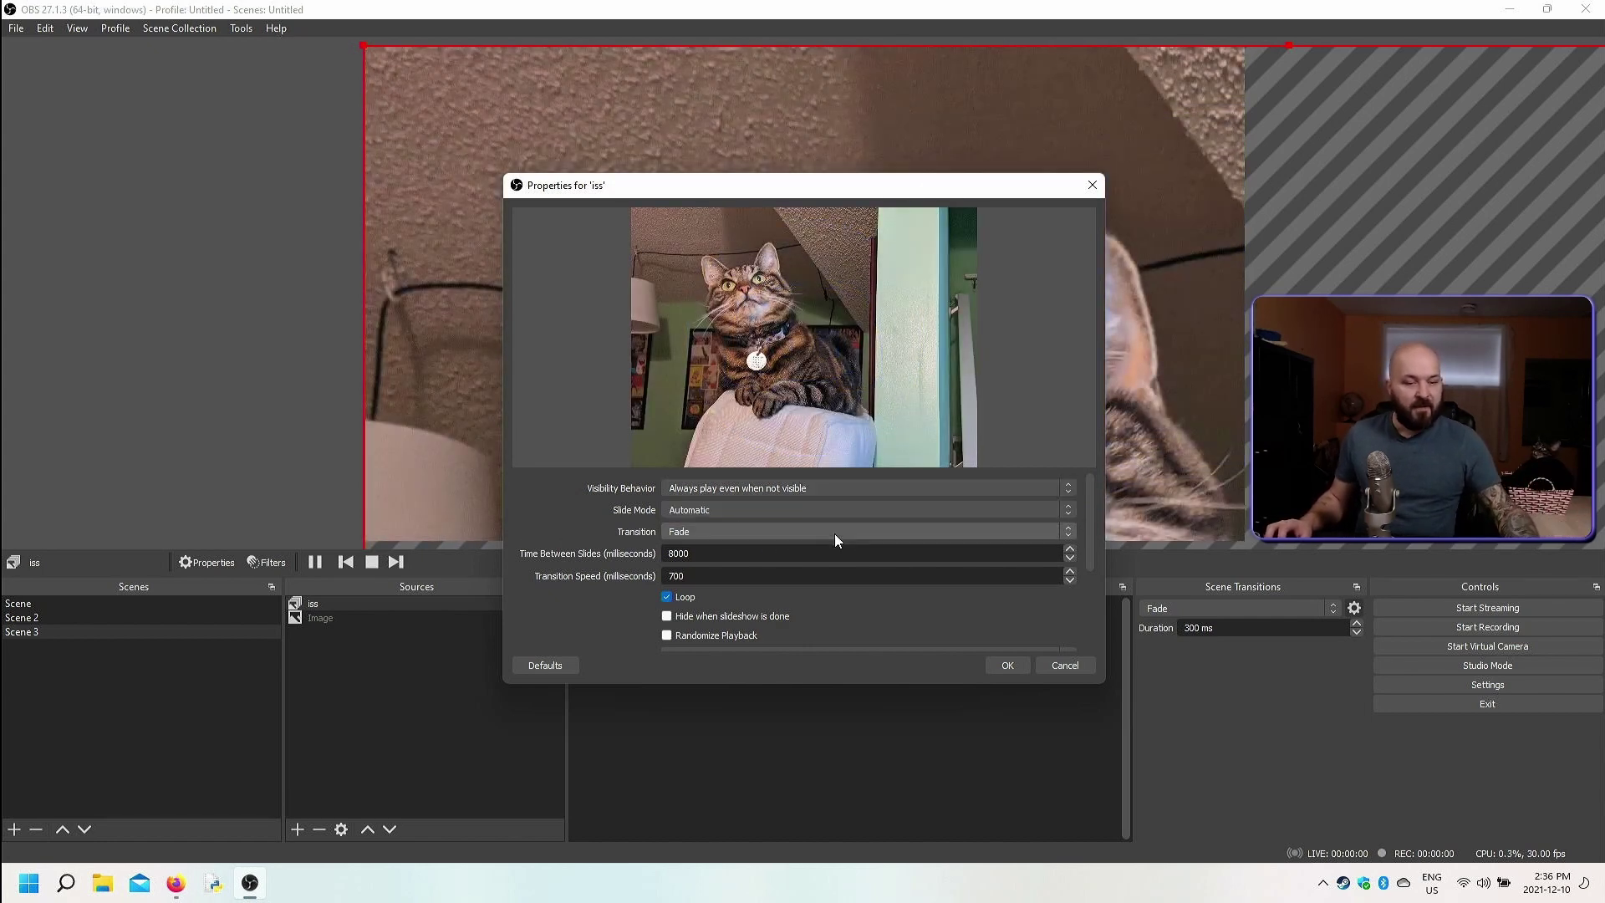
left_click(845, 510)
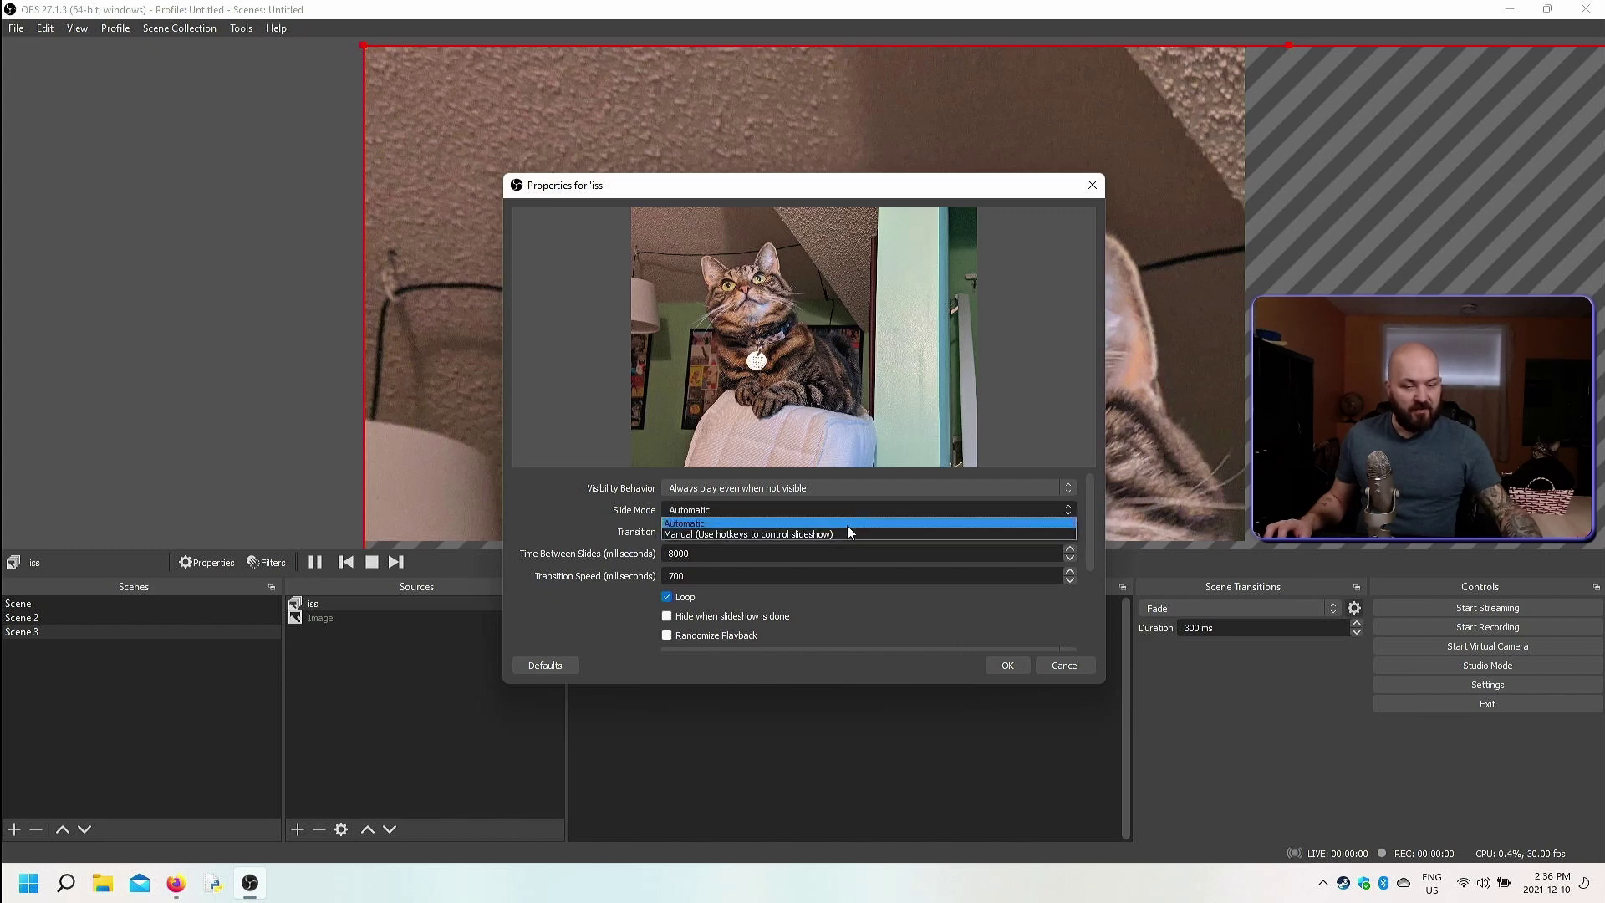
left_click(850, 534)
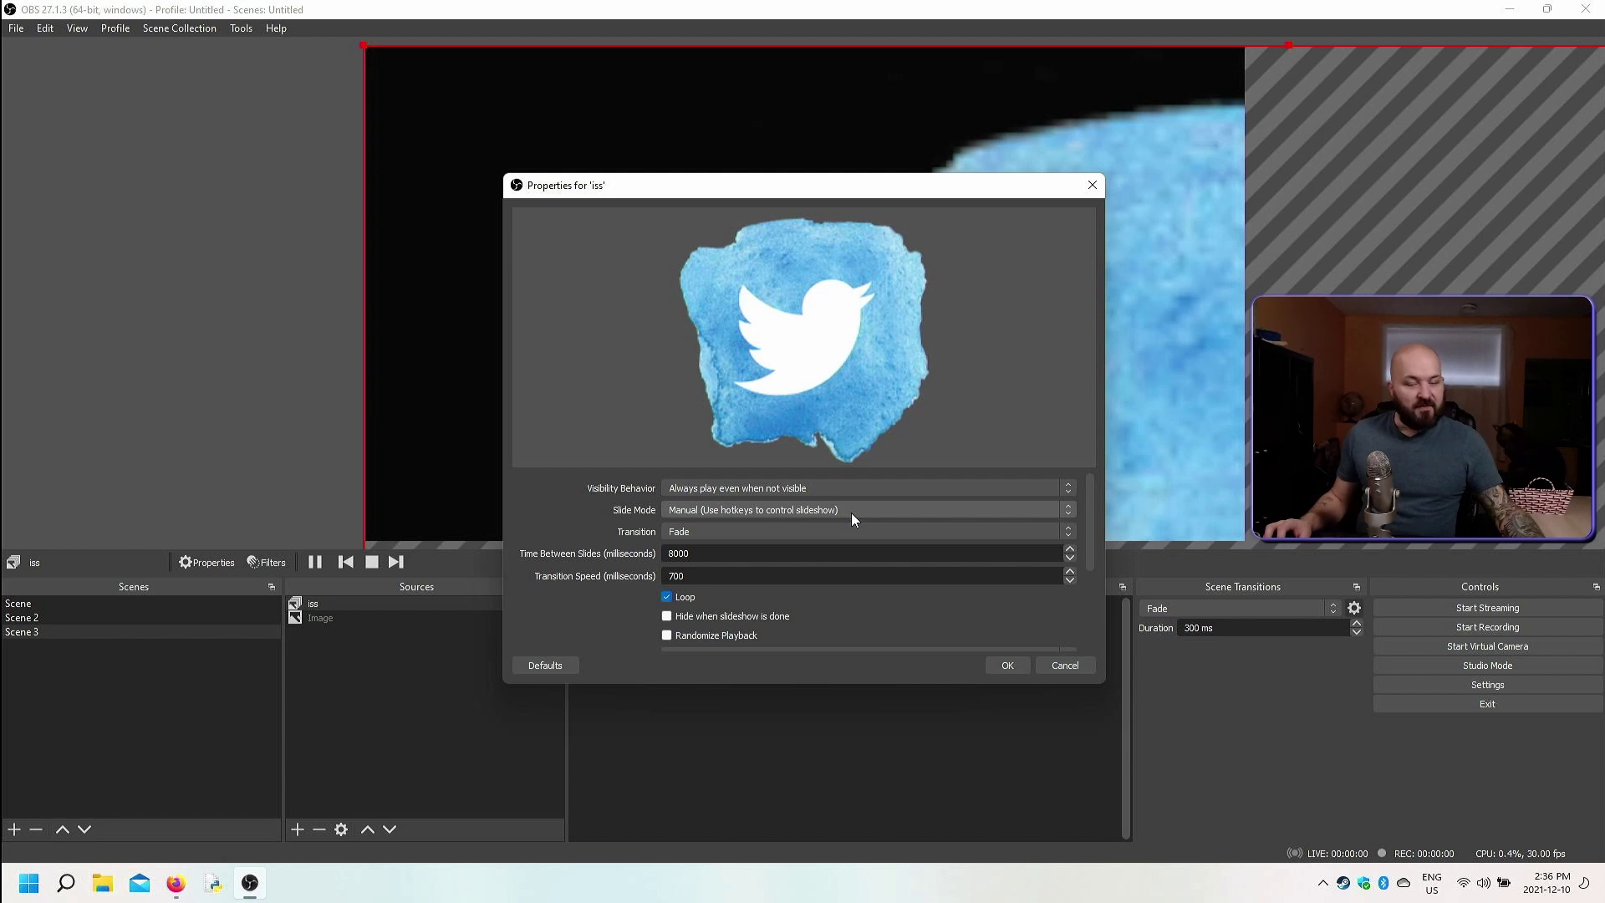
Step: Set the iss slide transition to Swipe instead of Fade
left_click(555, 555)
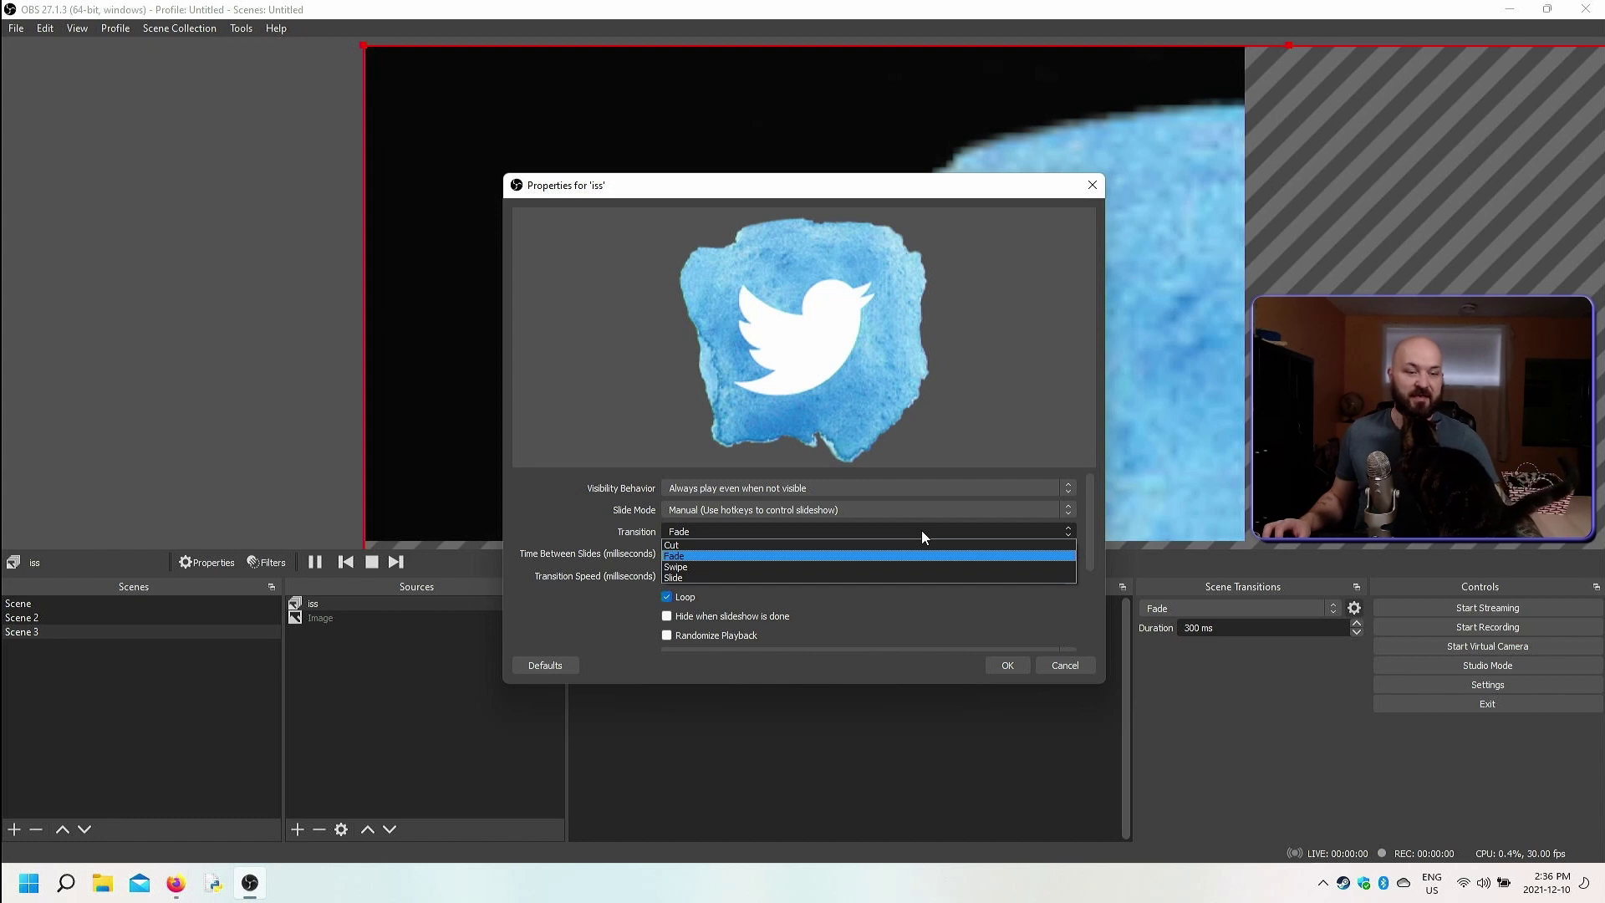
left_click(854, 566)
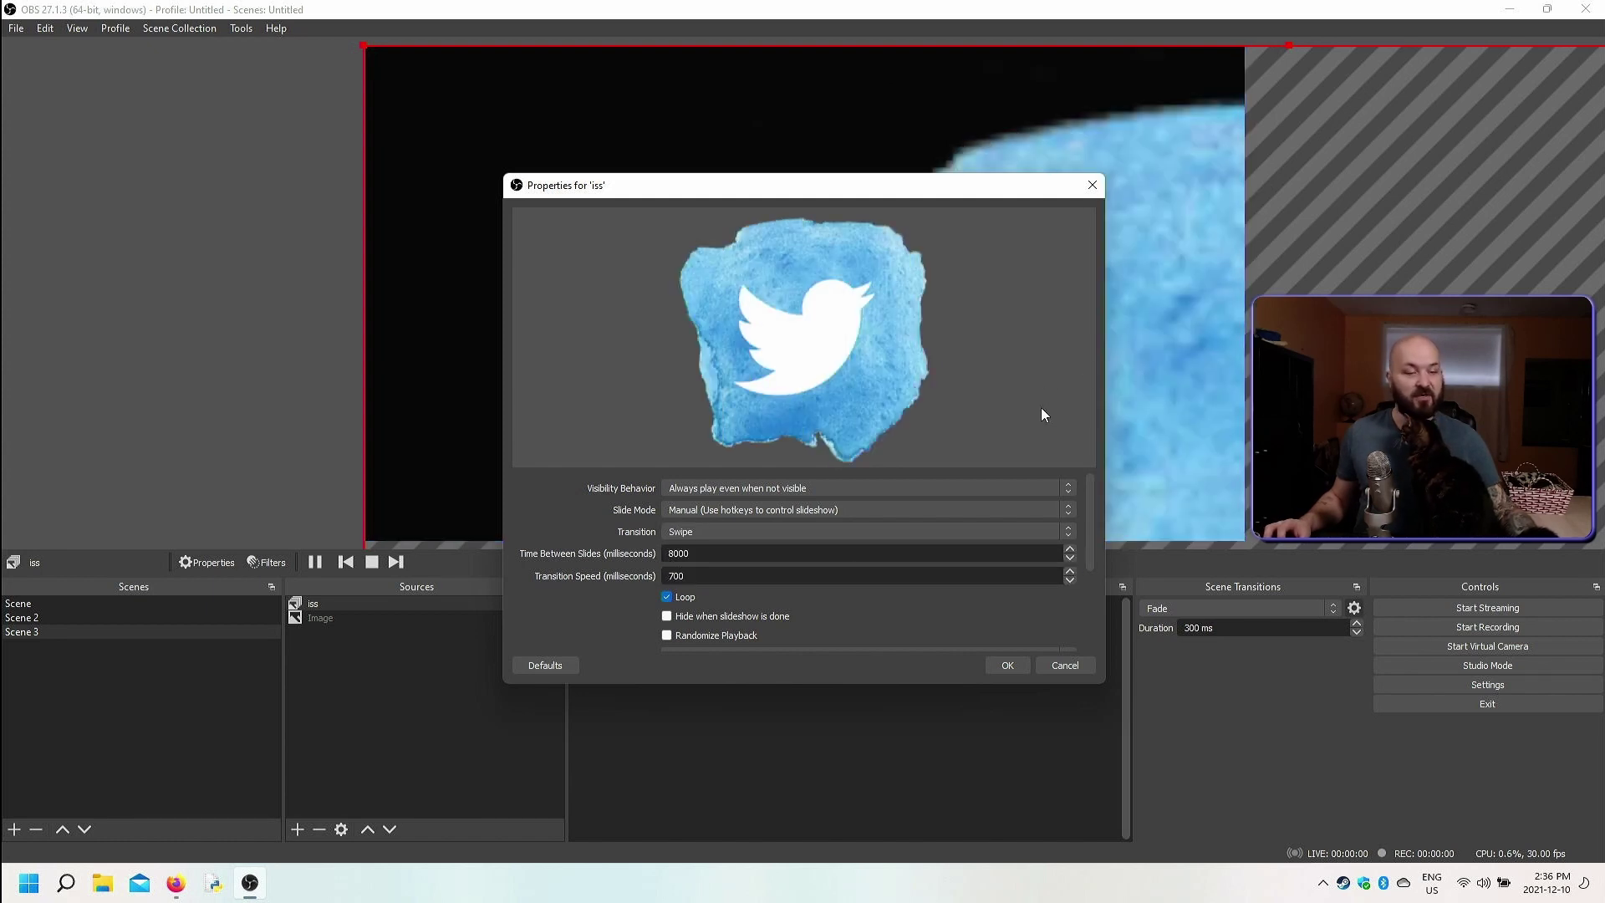
scroll(675, 505, "down", 2)
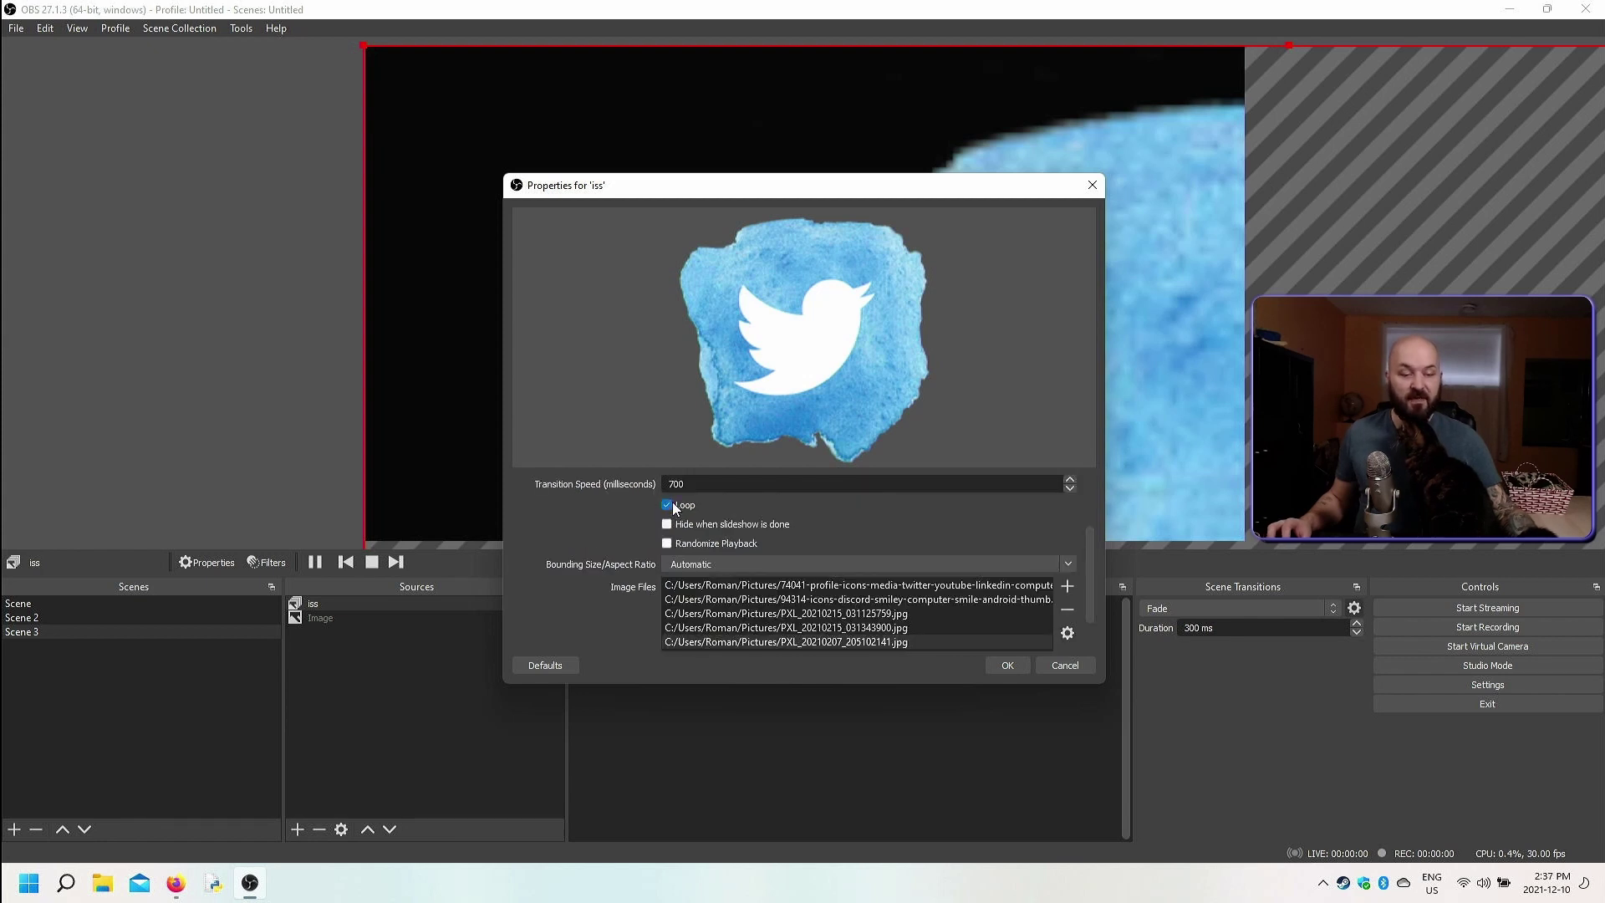
left_click(667, 544)
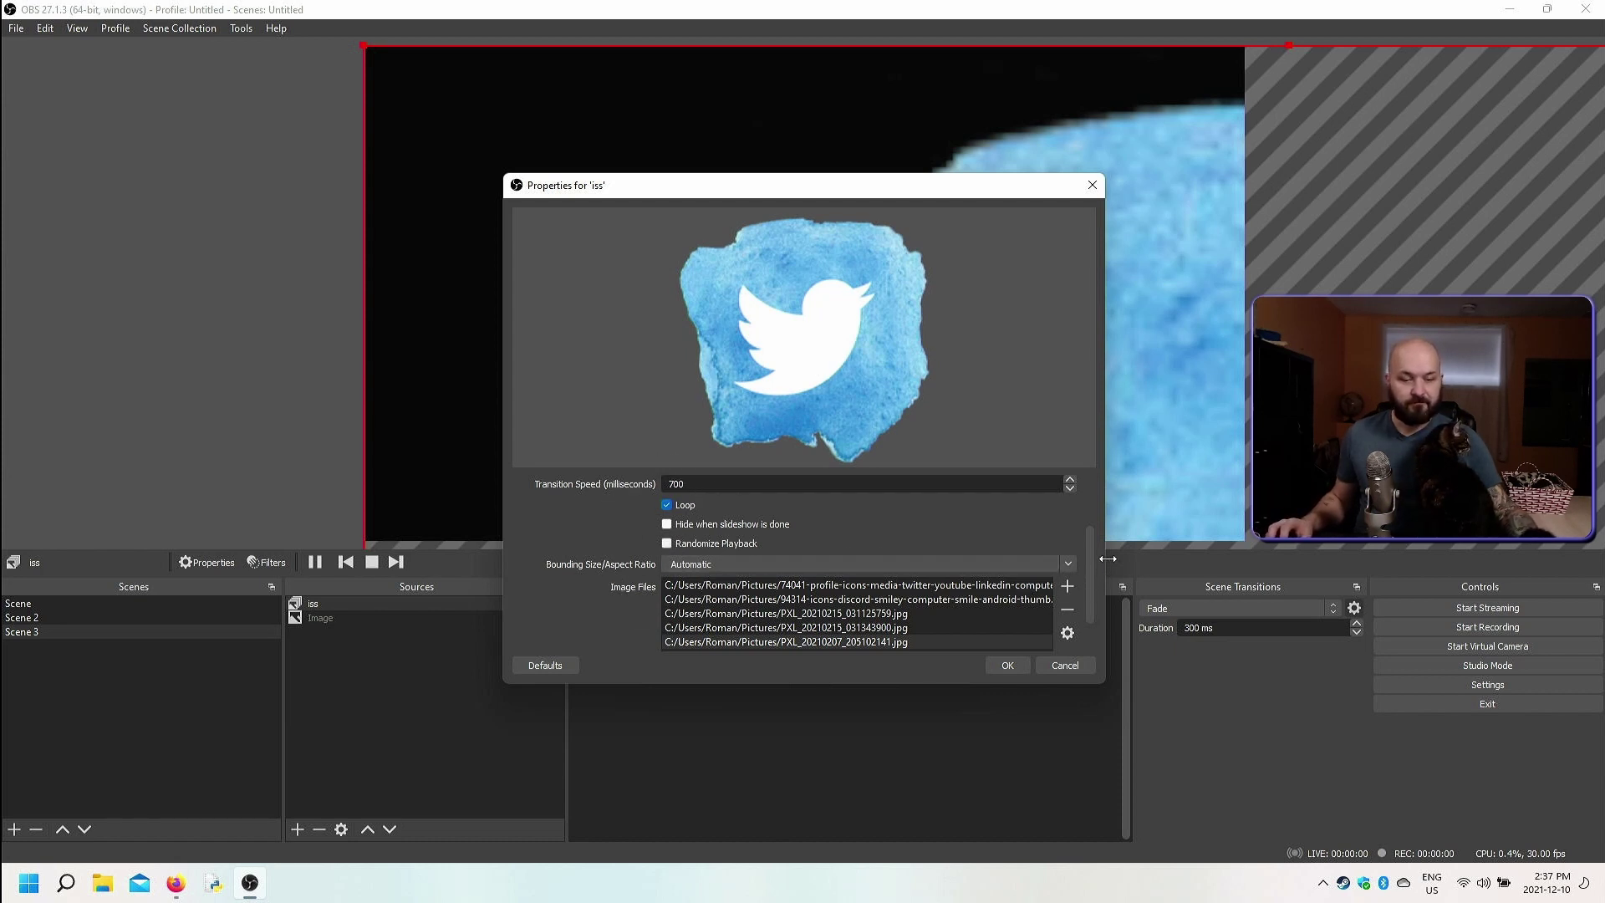
left_click_drag(1091, 570, 1092, 595)
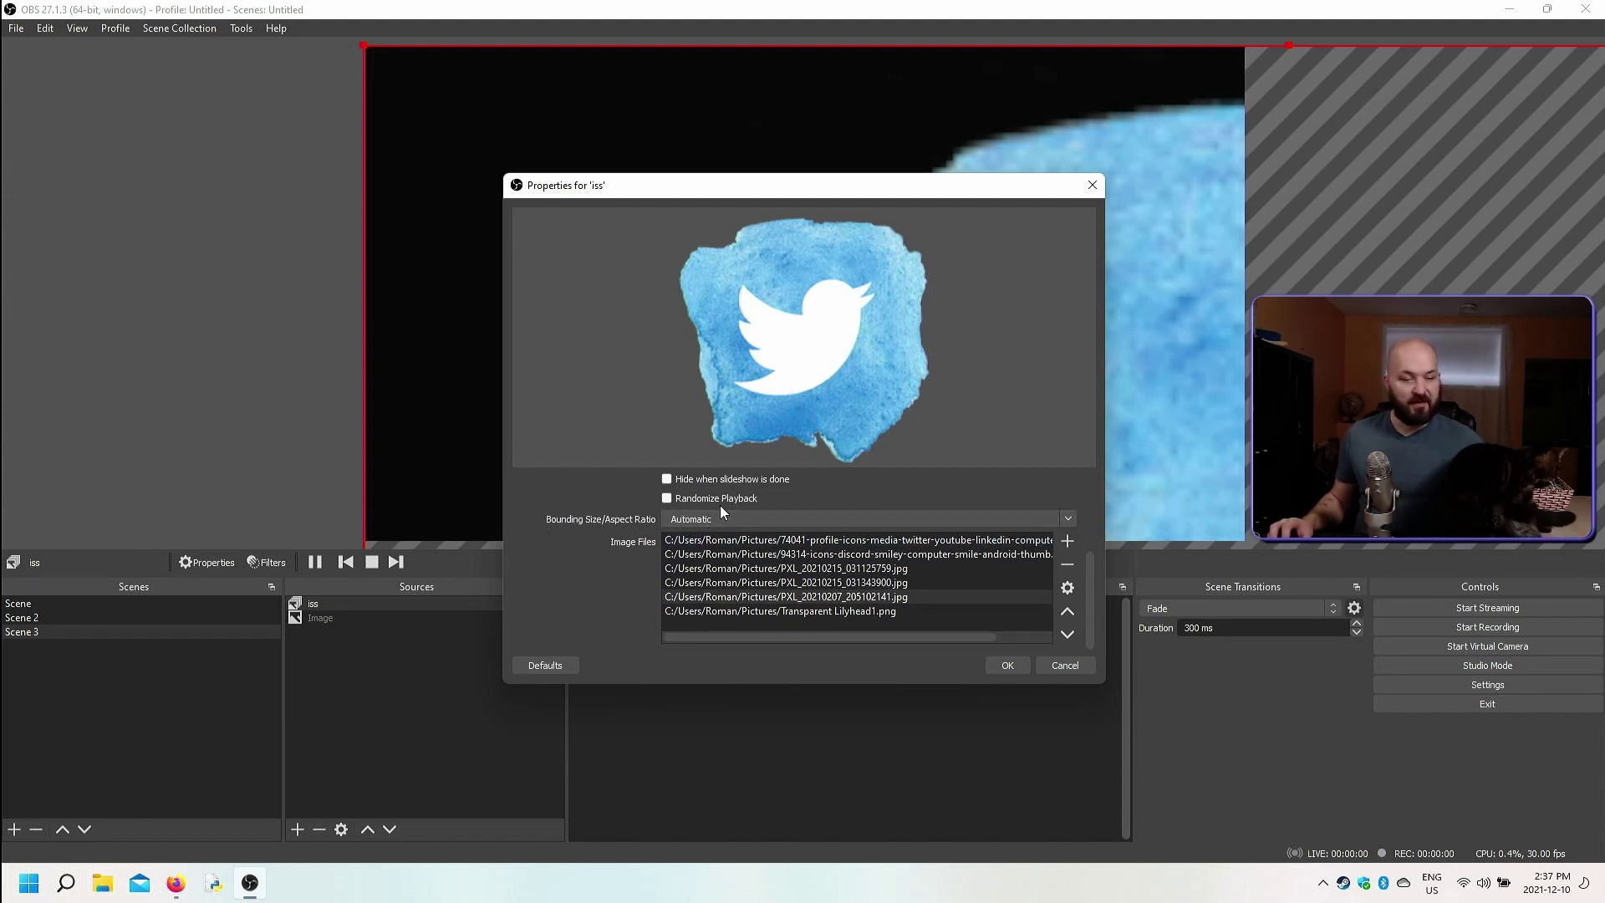
Step: Confirm the iss settings, resize the slideshow from its top-left corner, and centre it in the preview
left_click(1013, 669)
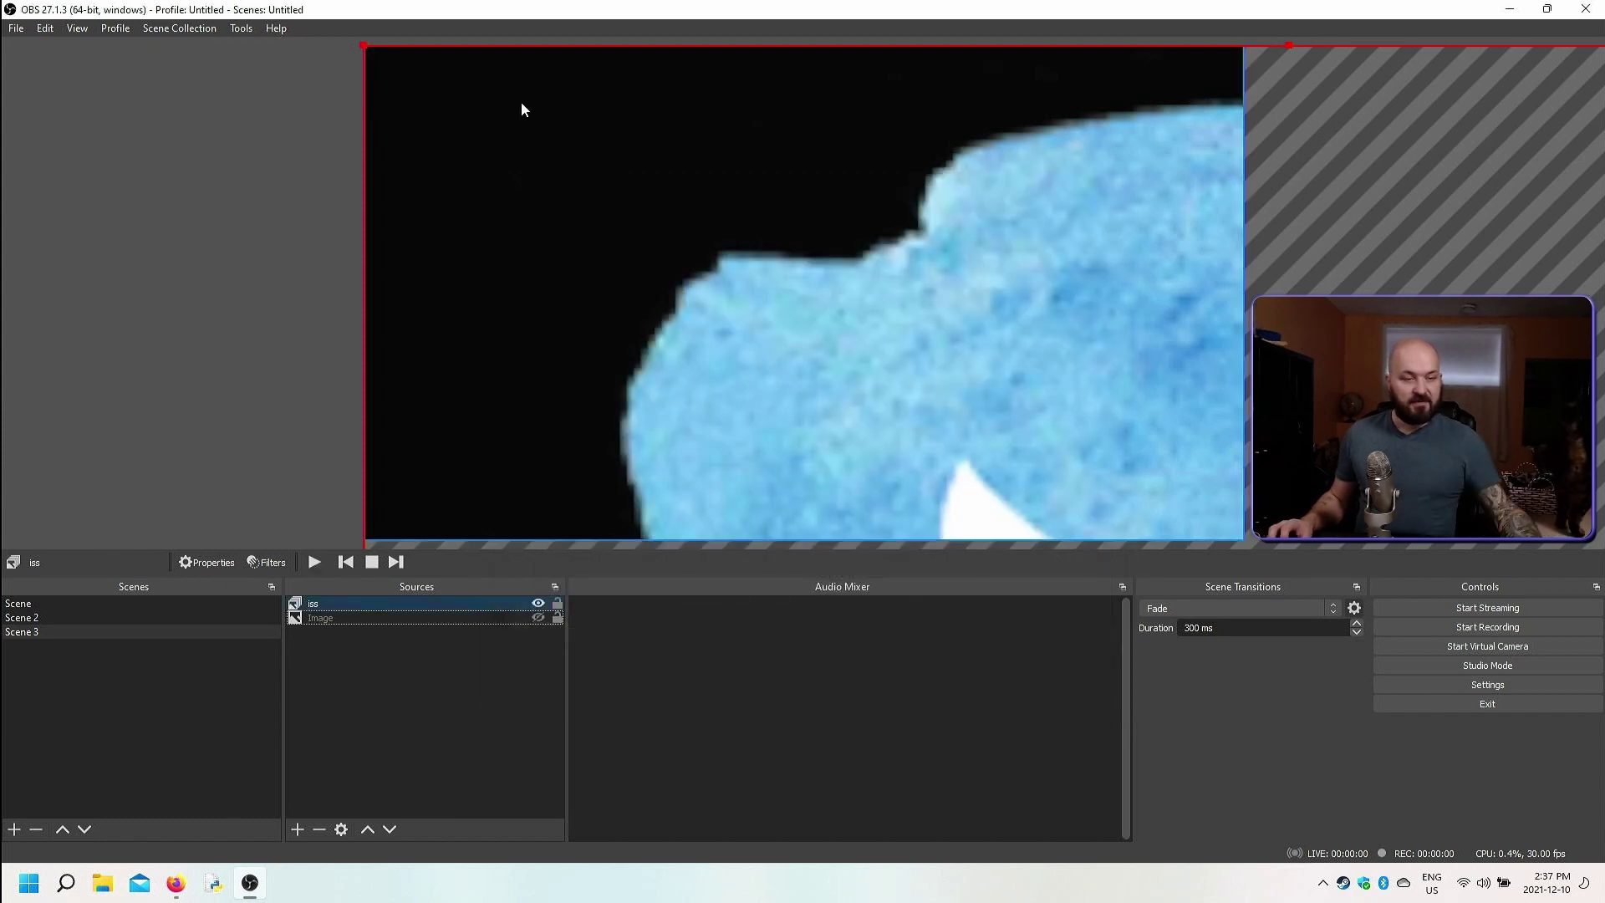
left_click_drag(361, 47, 841, 467)
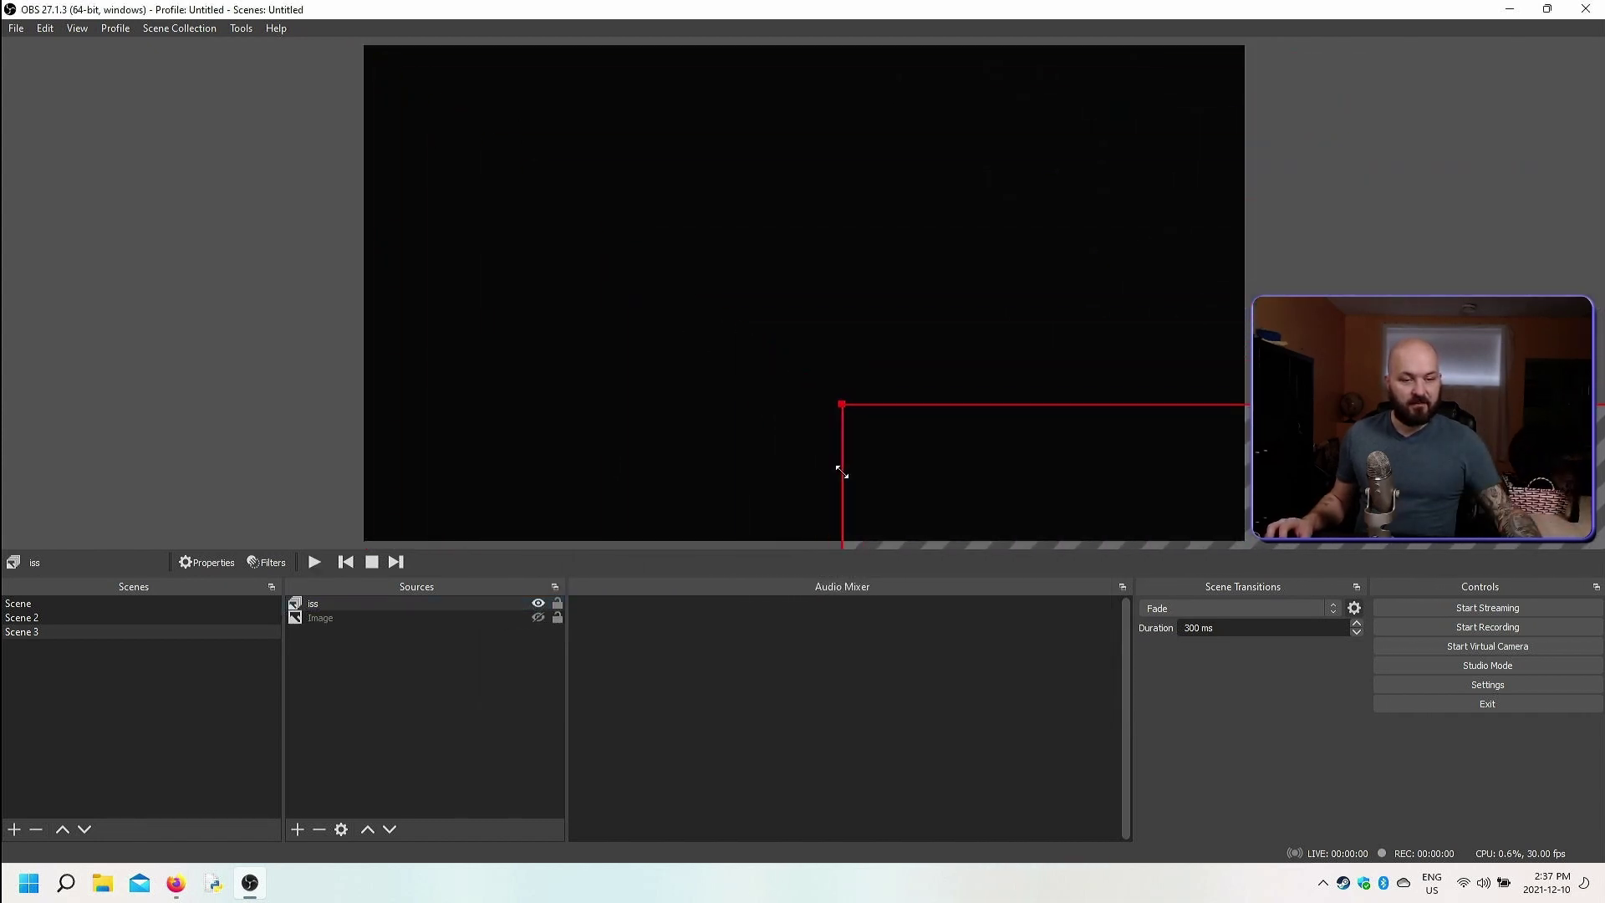
left_click_drag(953, 479, 620, 118)
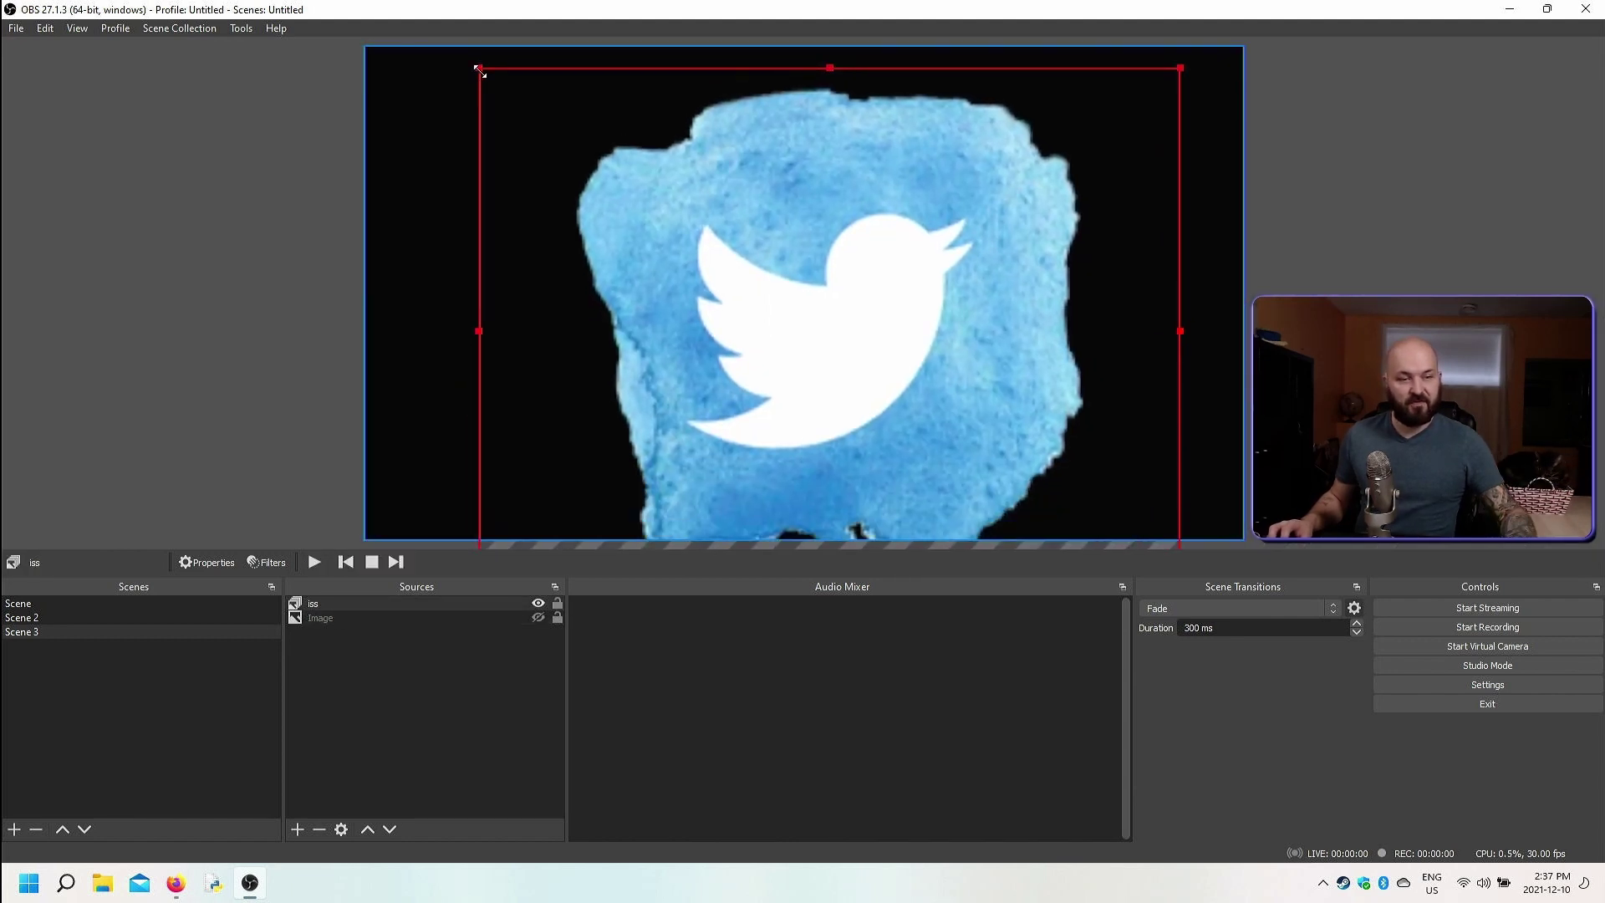
left_click_drag(479, 71, 724, 348)
left_click_drag(830, 372, 666, 227)
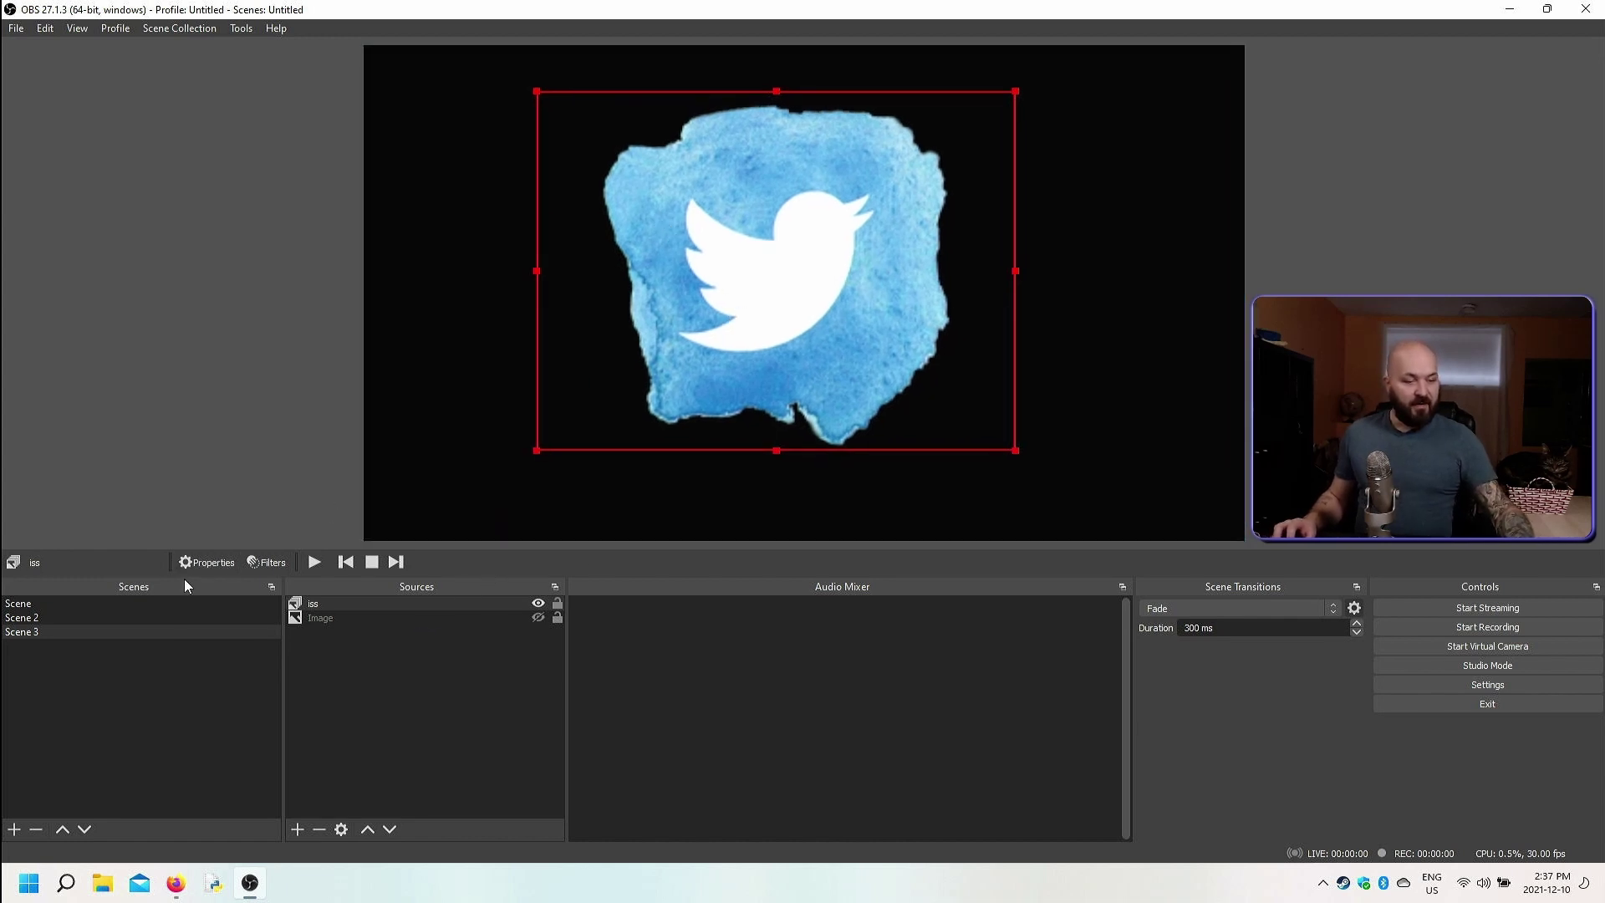
Step: Review the iss slideshow's file list in its settings, then close them
left_click(205, 564)
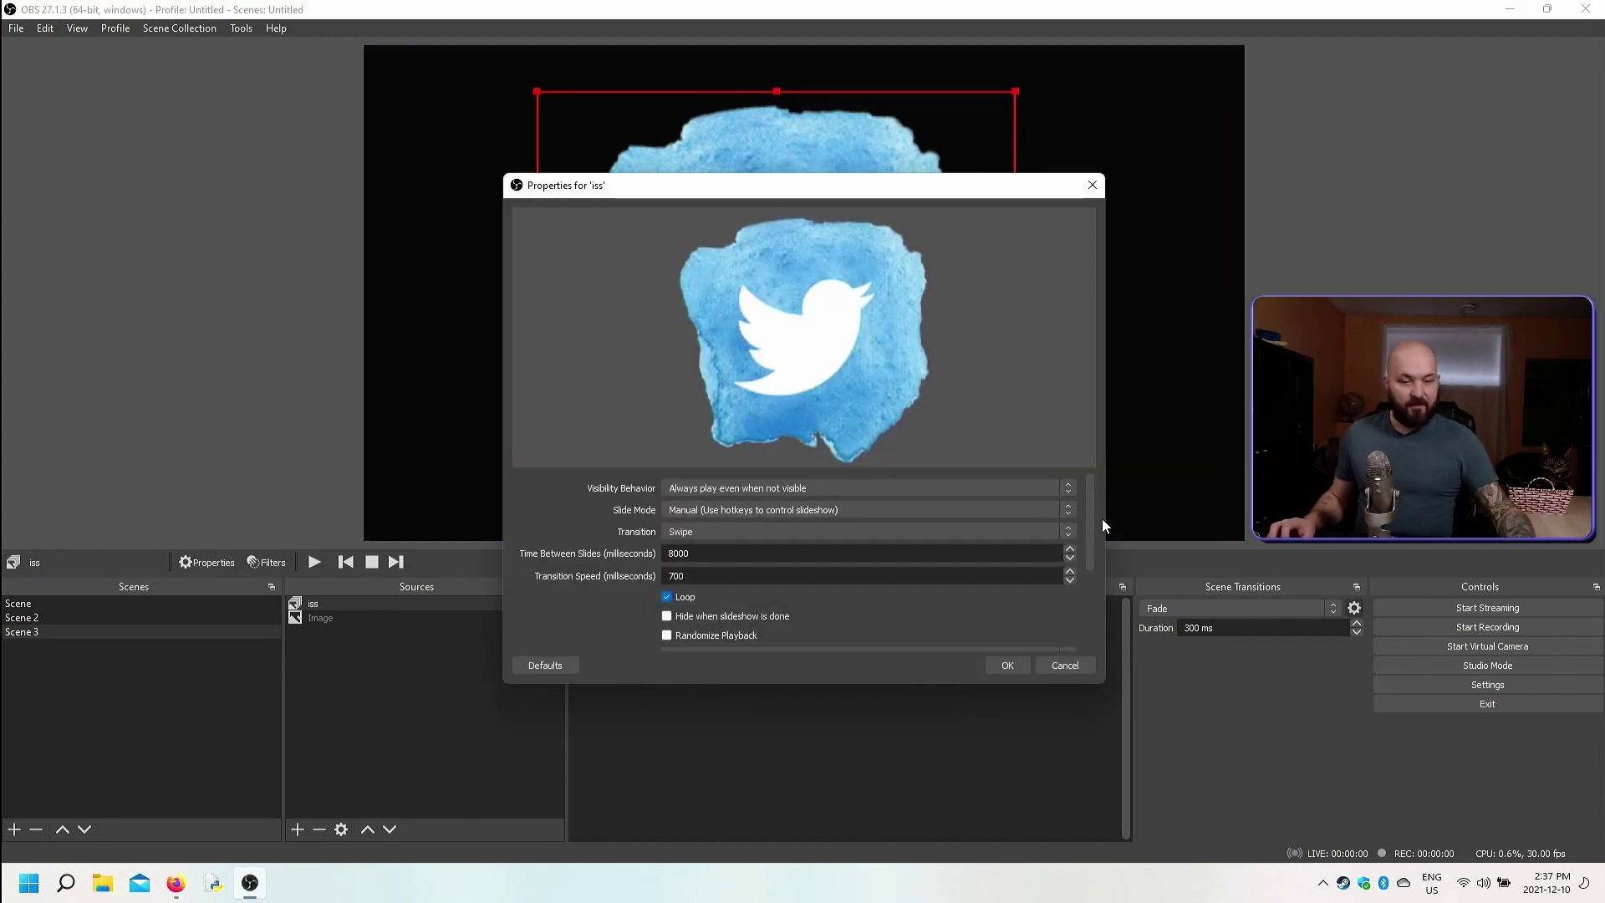
left_click_drag(1090, 531, 1087, 585)
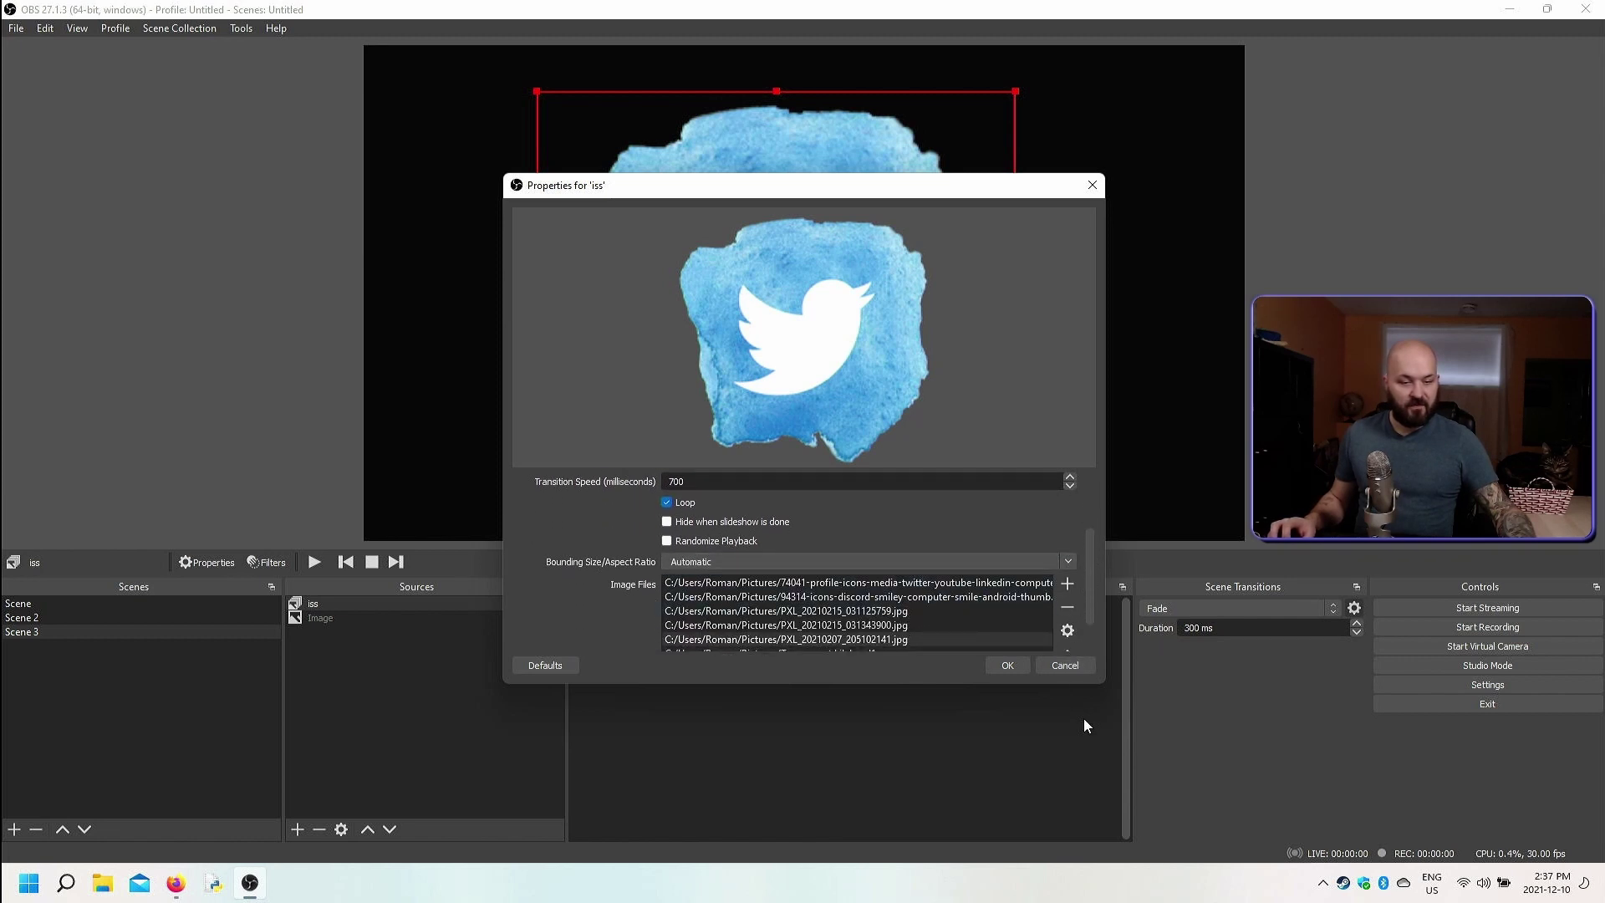
left_click(1083, 666)
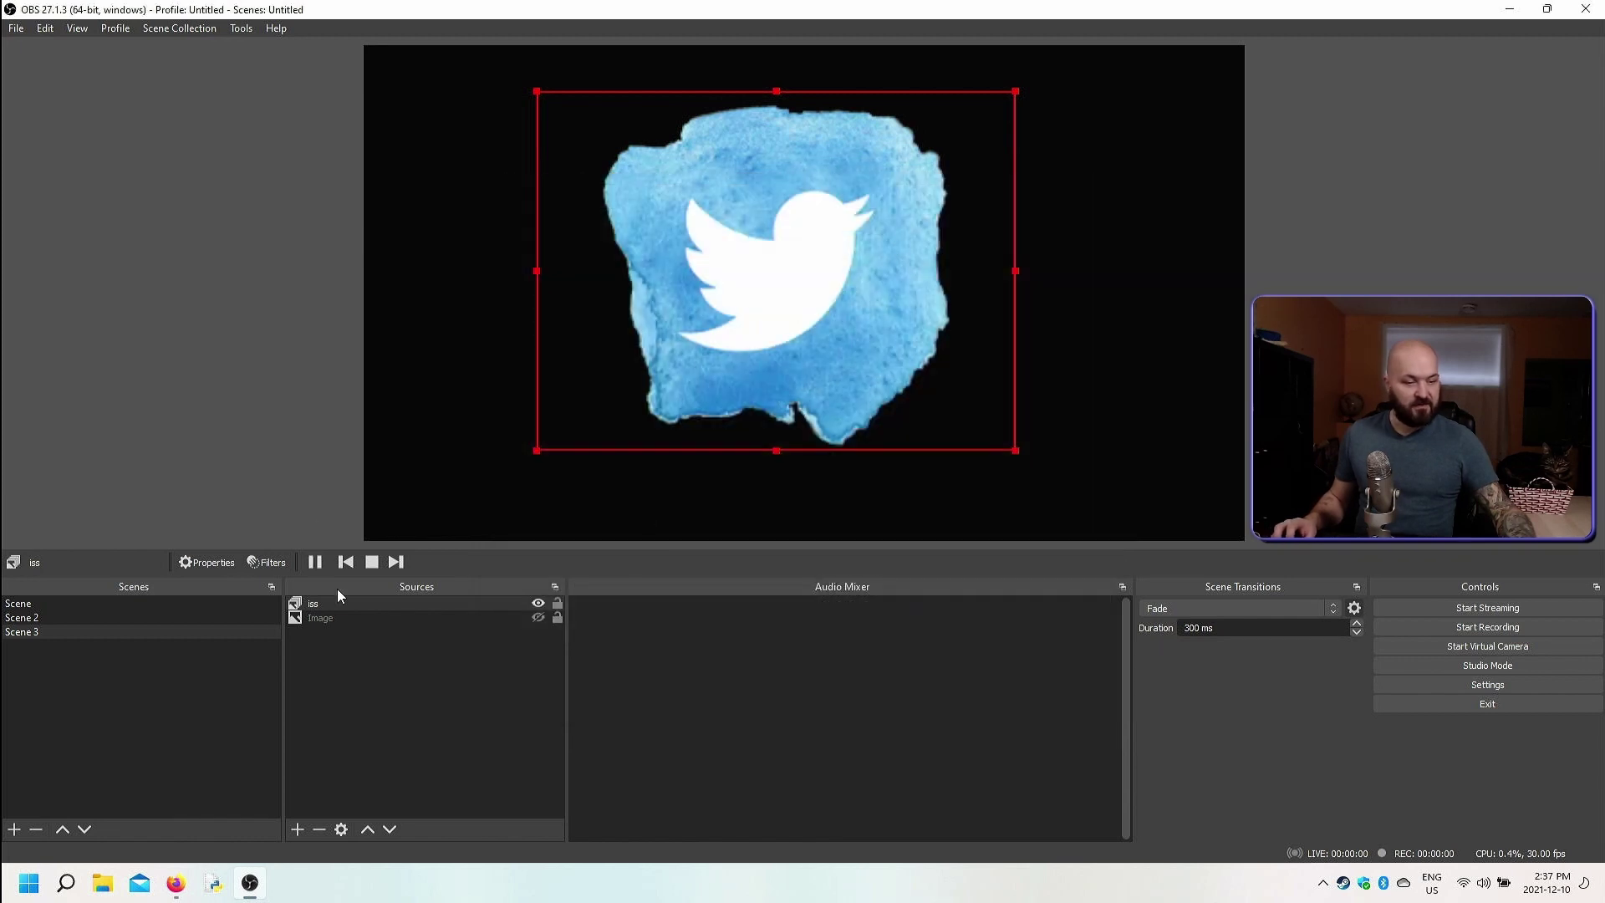
Step: Advance the slideshow eight times through the cat photos, Twitter and Discord logos
left_click(398, 562)
left_click(403, 560)
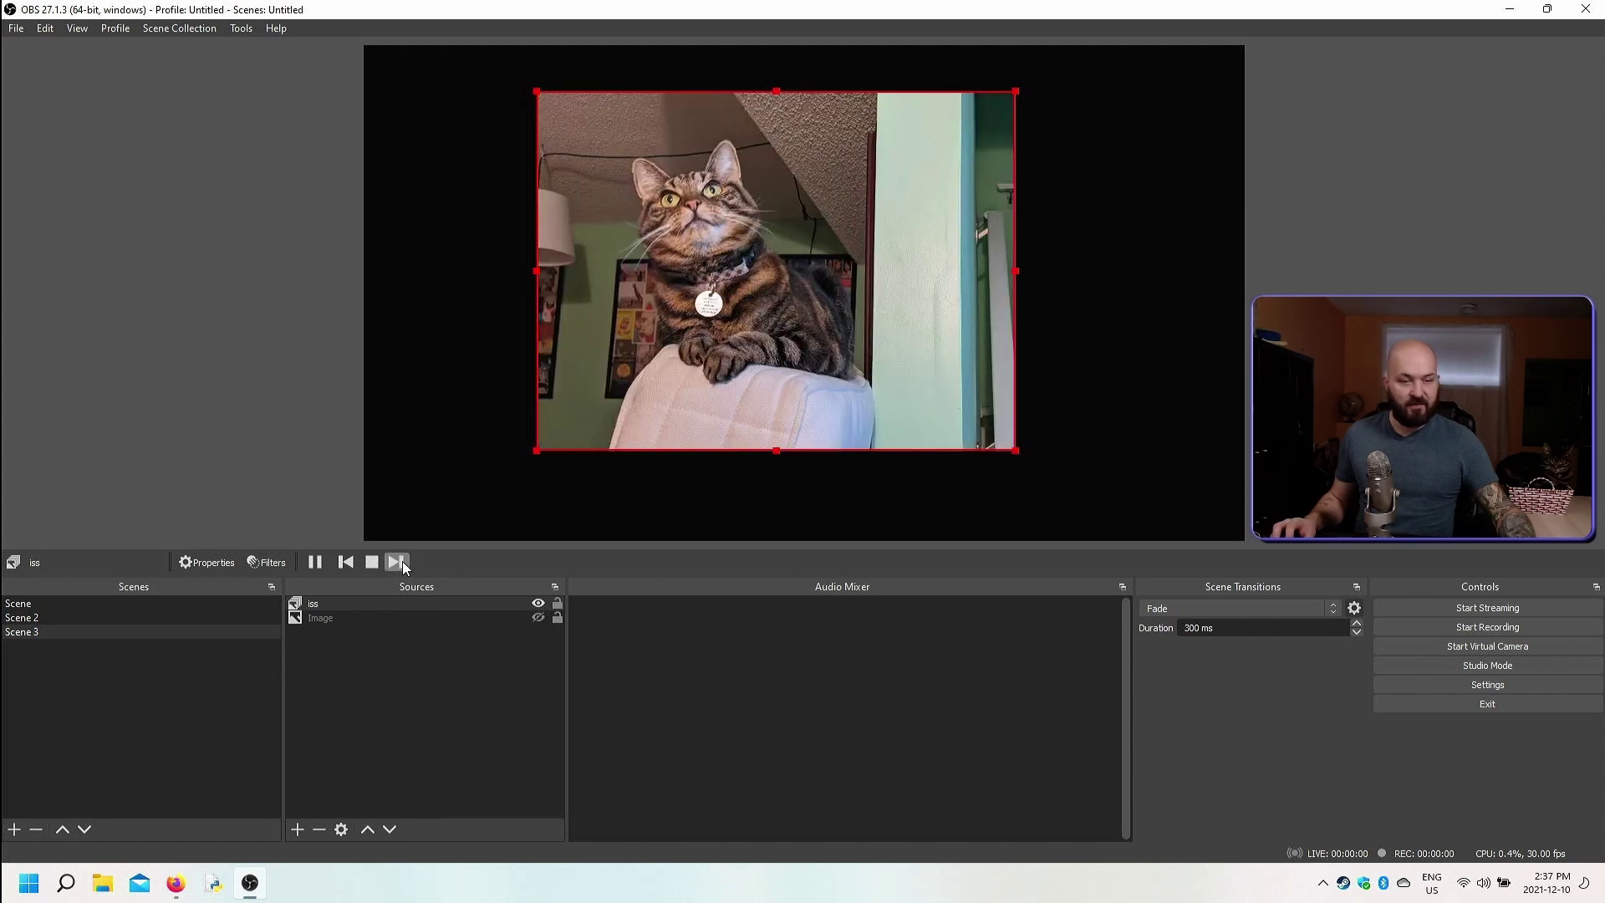
left_click(403, 560)
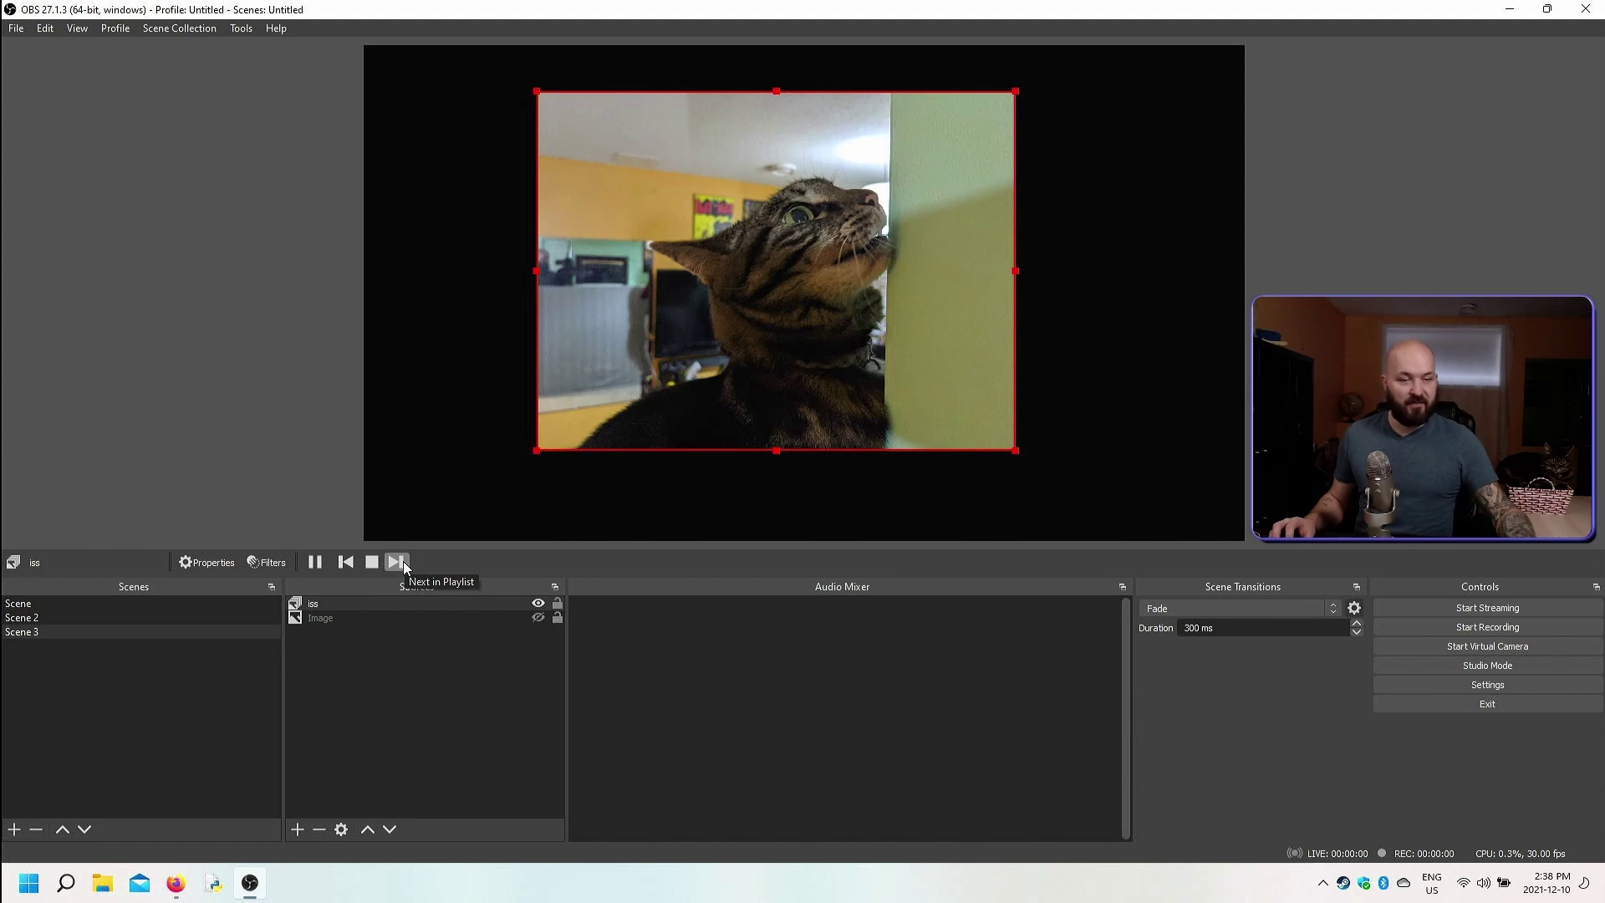
left_click(398, 562)
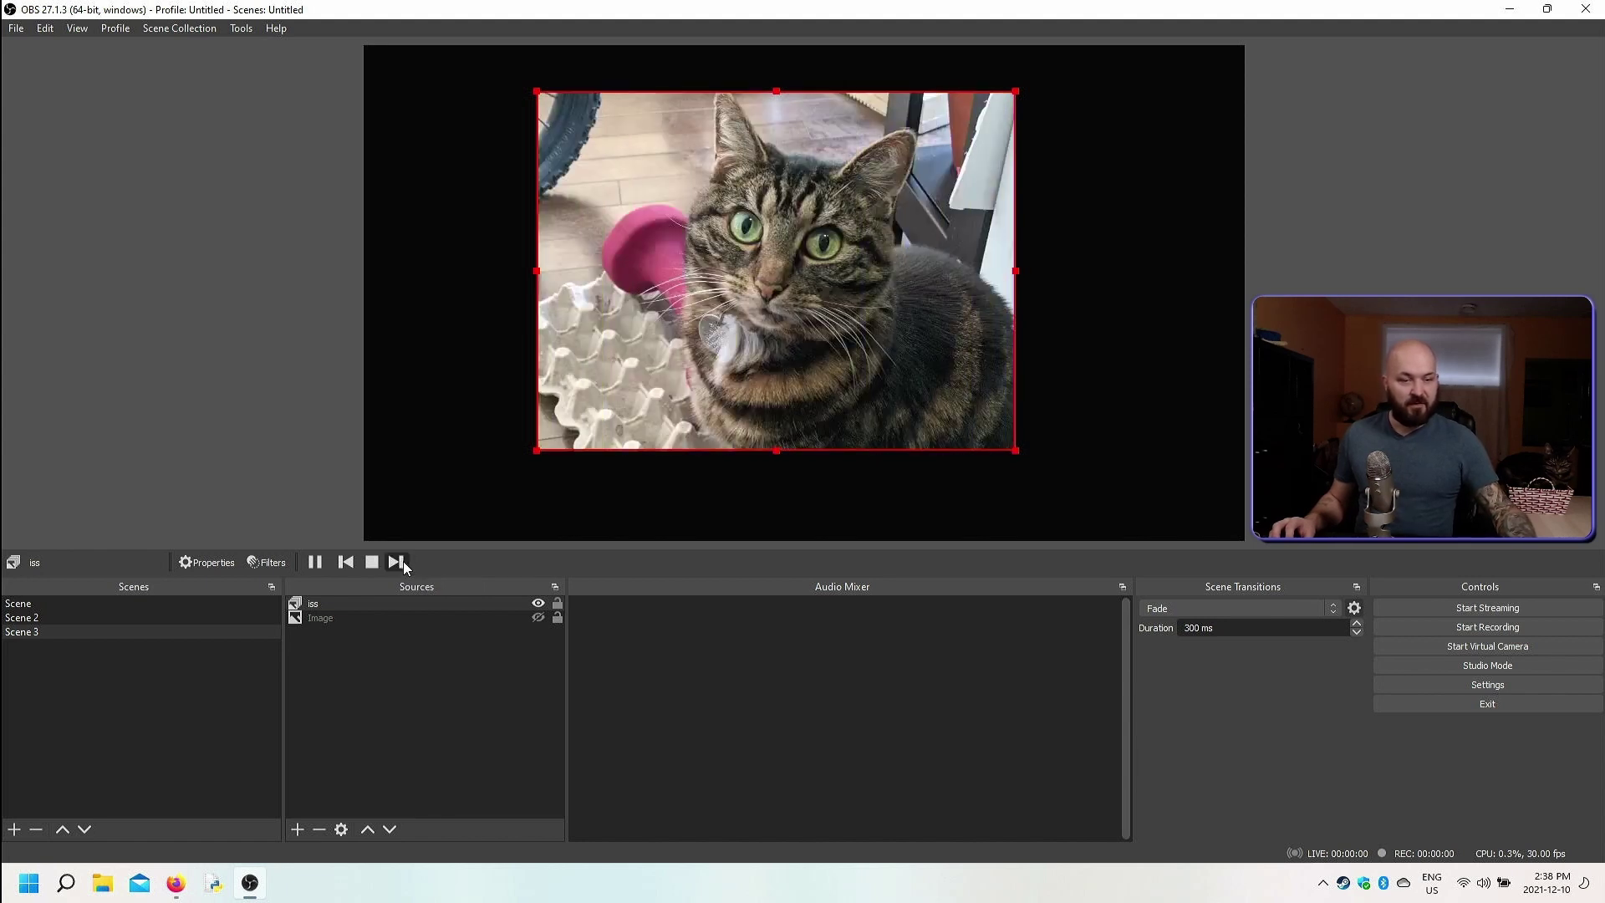
left_click(398, 562)
left_click(403, 560)
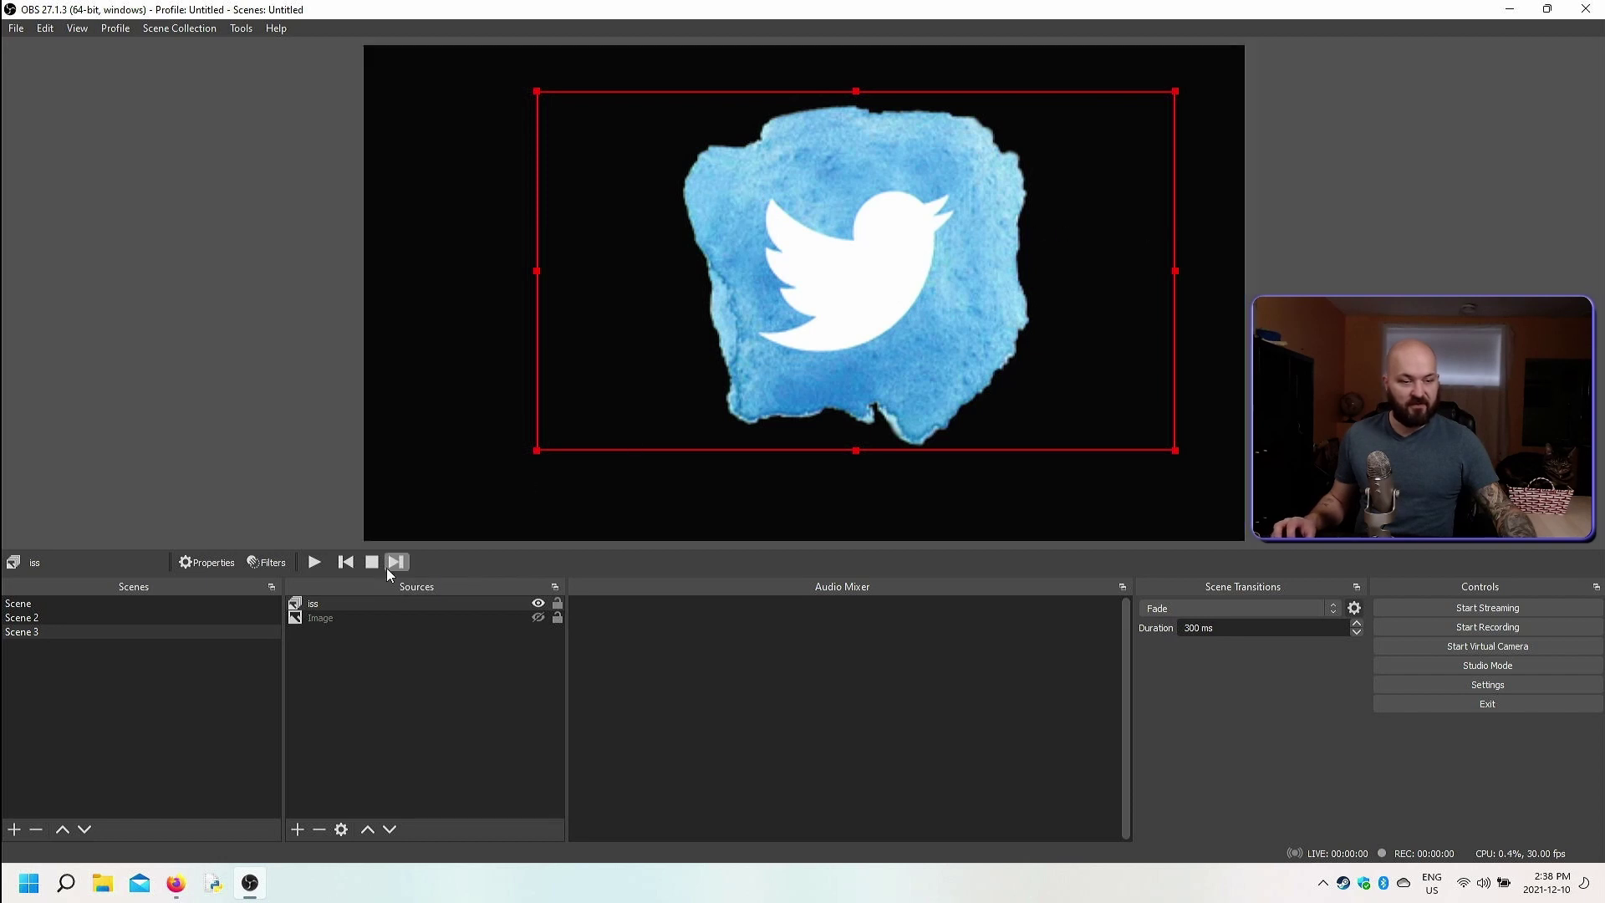
left_click(403, 560)
left_click(403, 560)
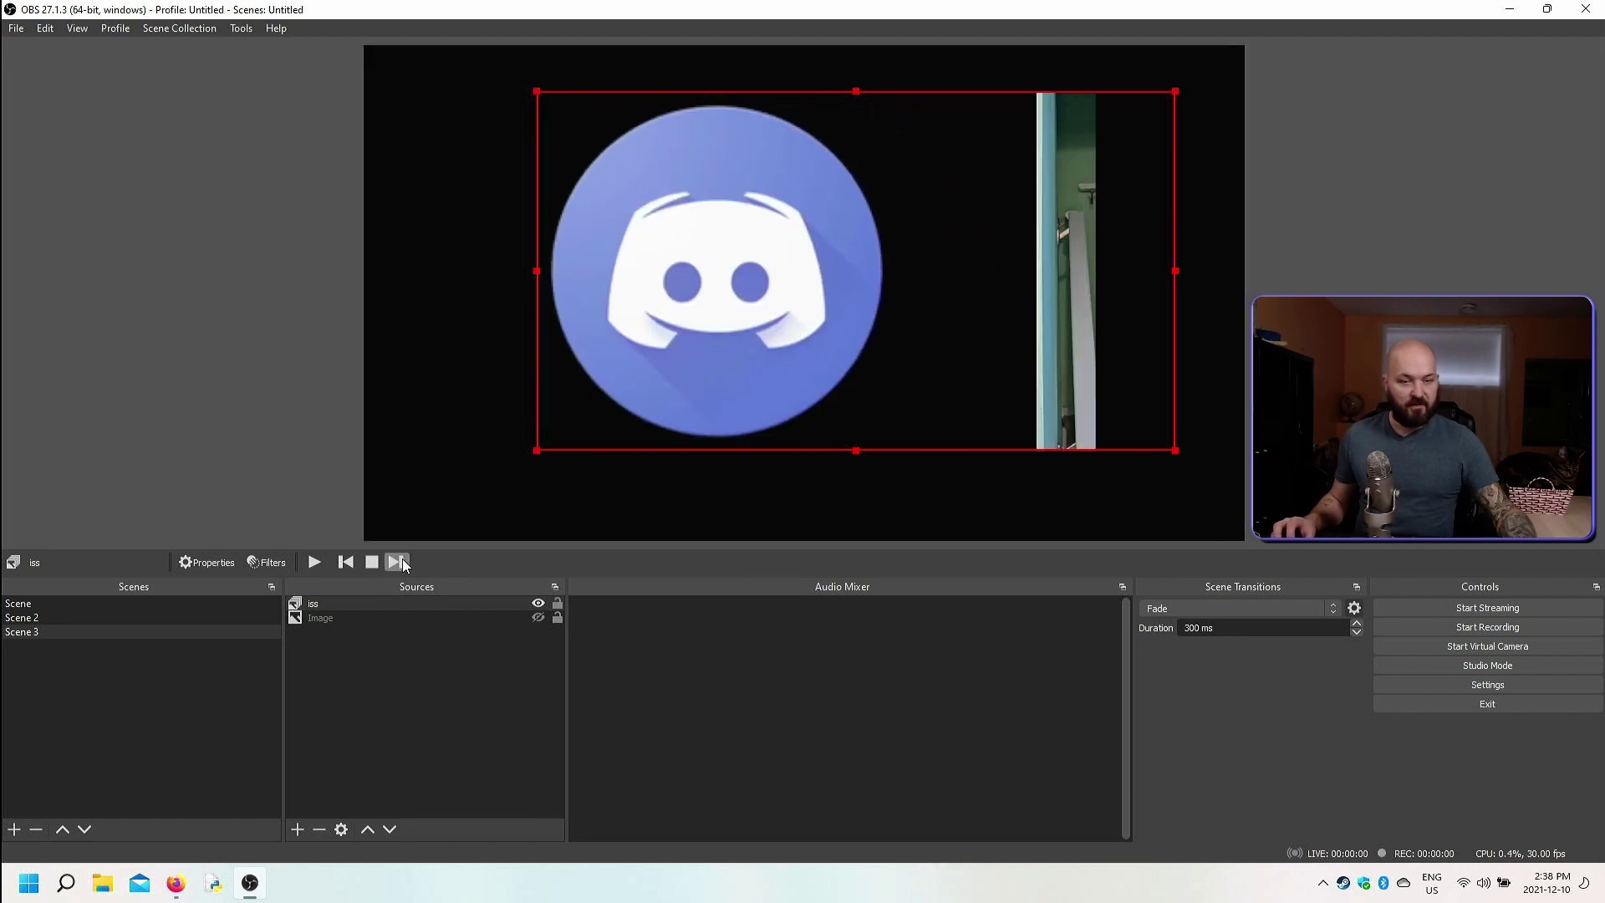